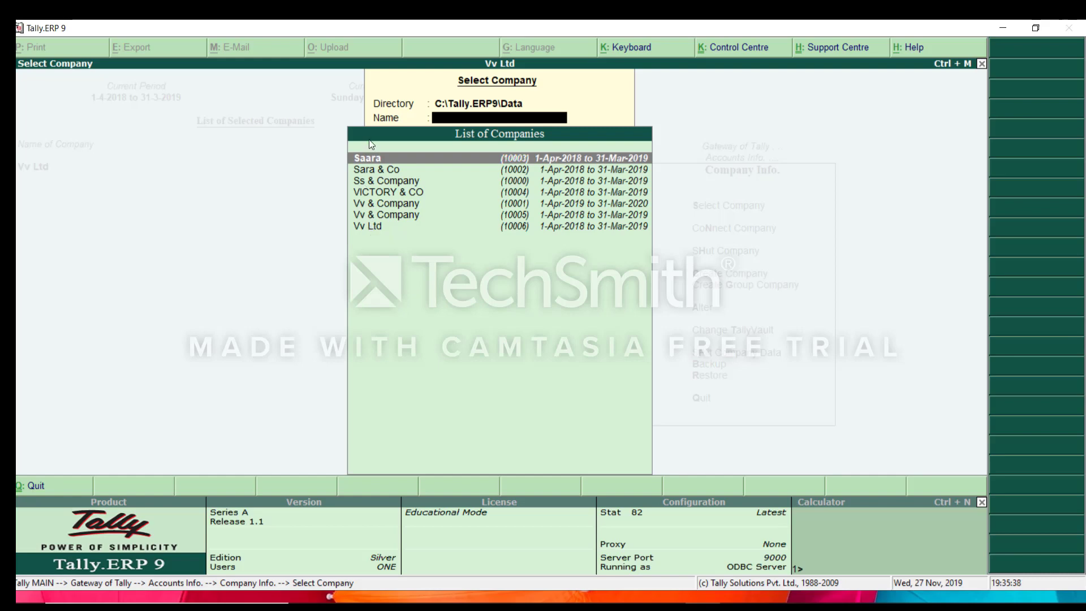
- Select the company Vv Ltd and return from the company information to the accounts information
double_click(371, 227)
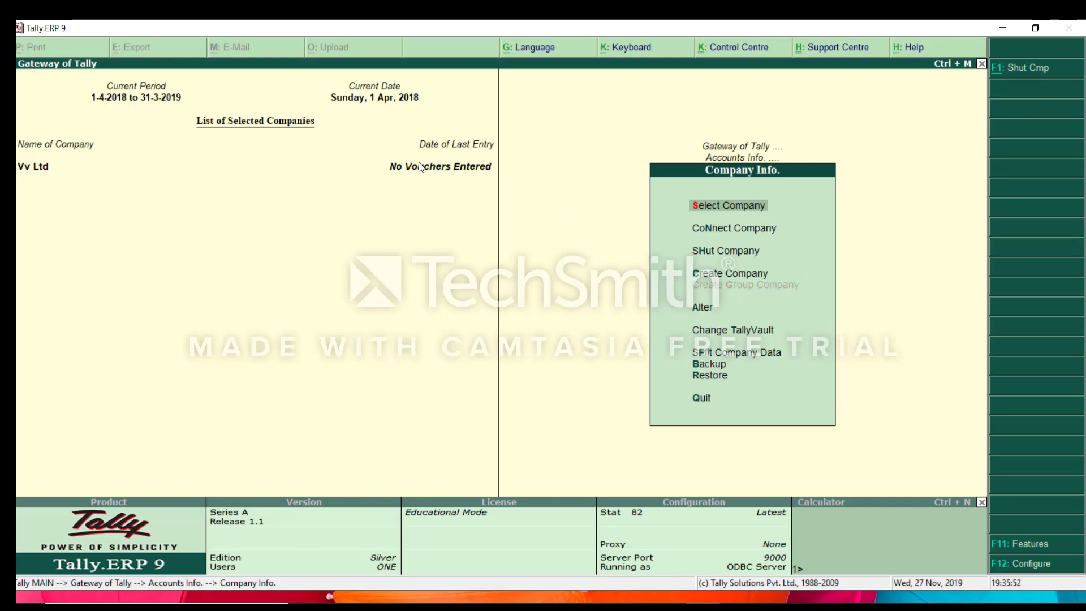
click(701, 398)
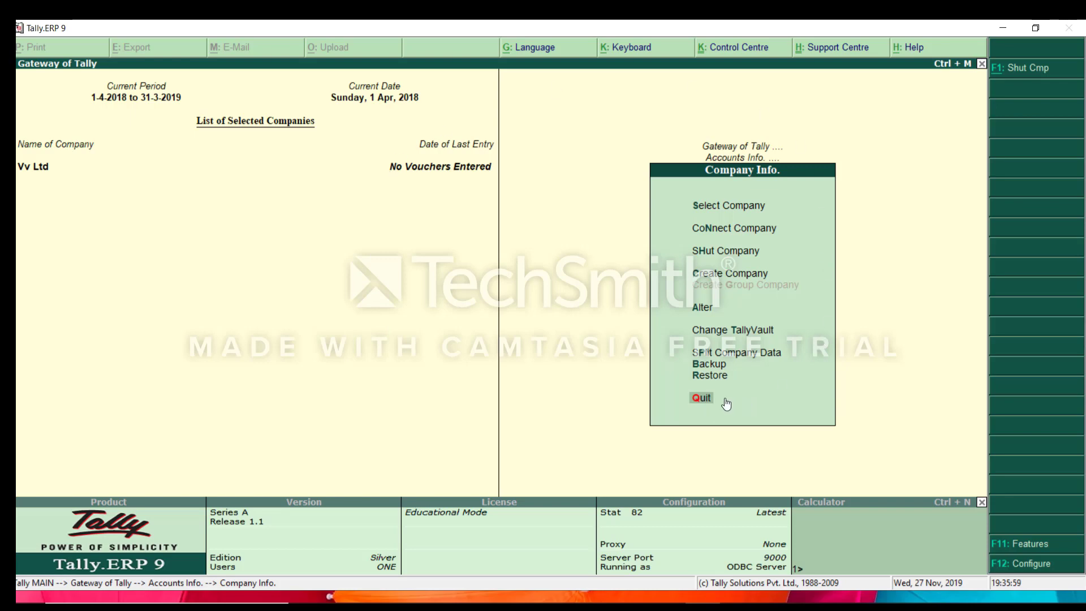
click(701, 399)
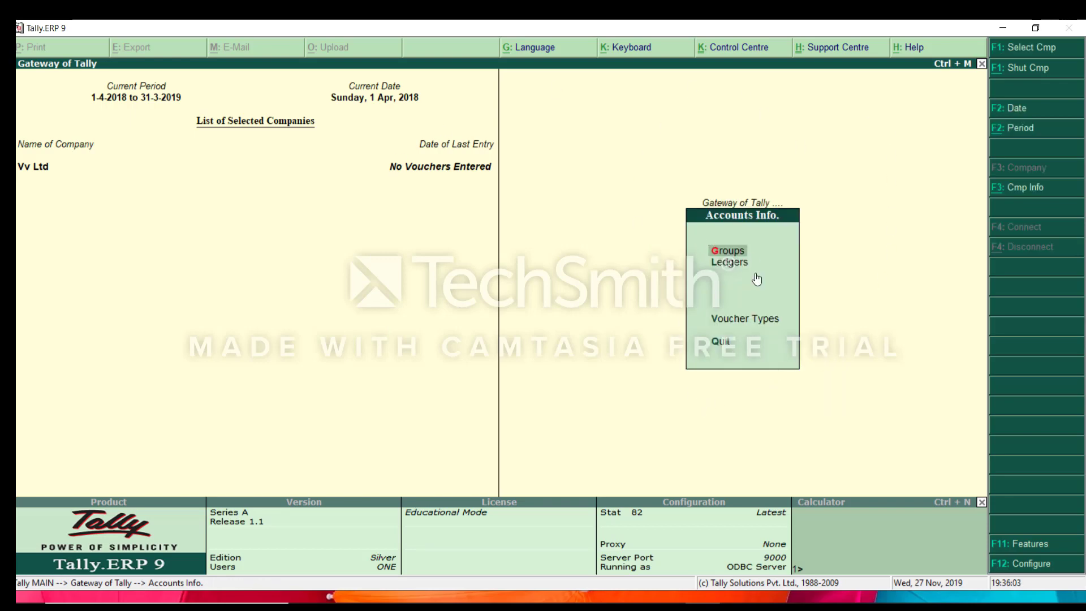
- Start creating multiple account groups at once, with All Items as the Under Group setting
click(730, 253)
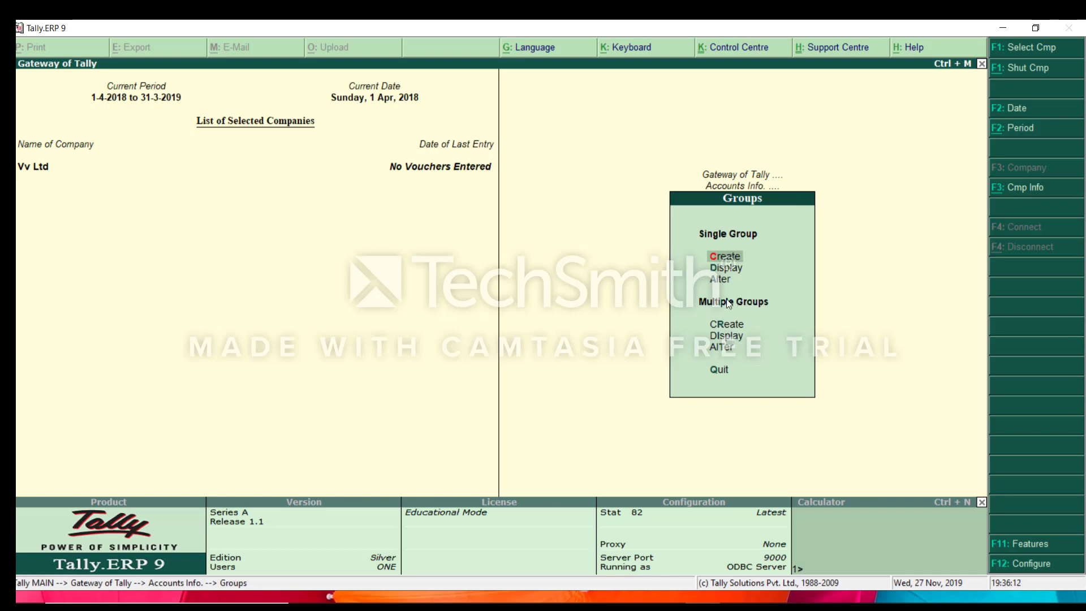
click(725, 323)
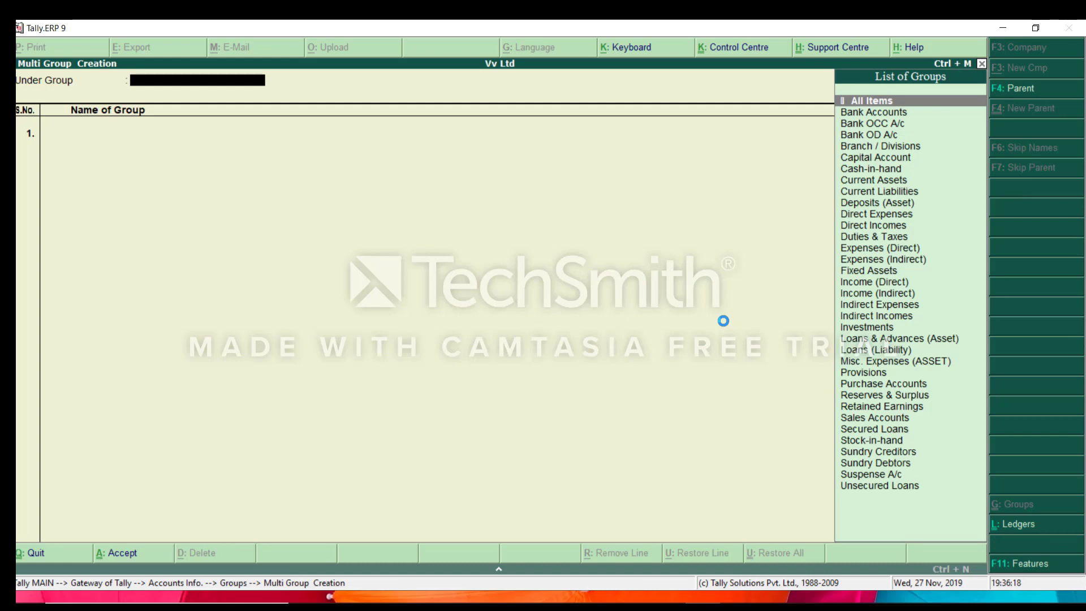
click(924, 100)
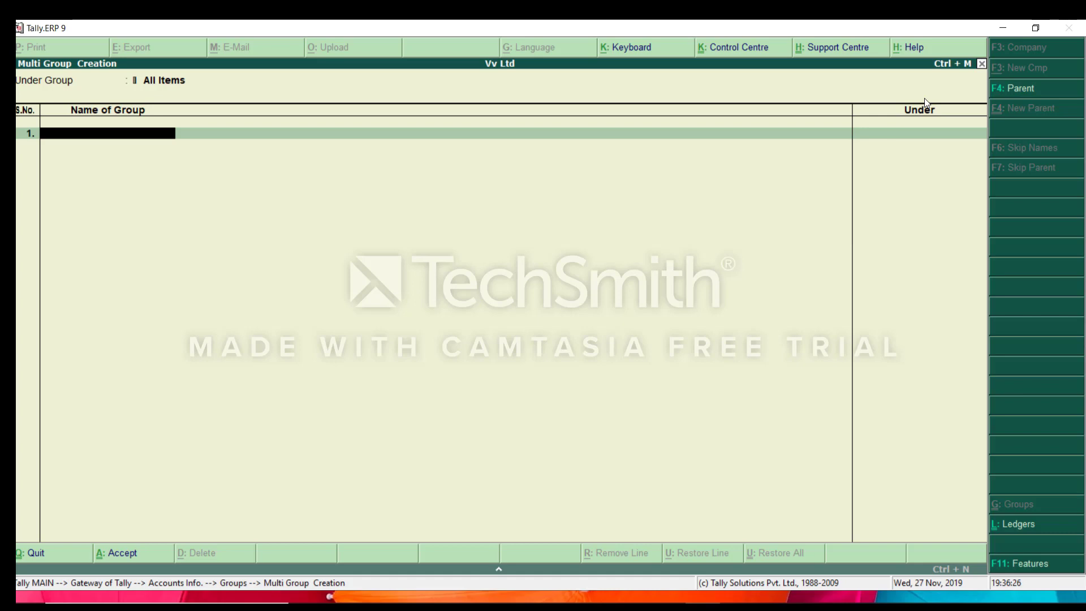
- Enter the first group as Proprietor's Capital and place it under Capital Account
text(t)
text(Pro)
text(pr)
text(ie)
text(tor)
text('s)
text( Capit)
text(a;)
key(BackSpace)
text(l)
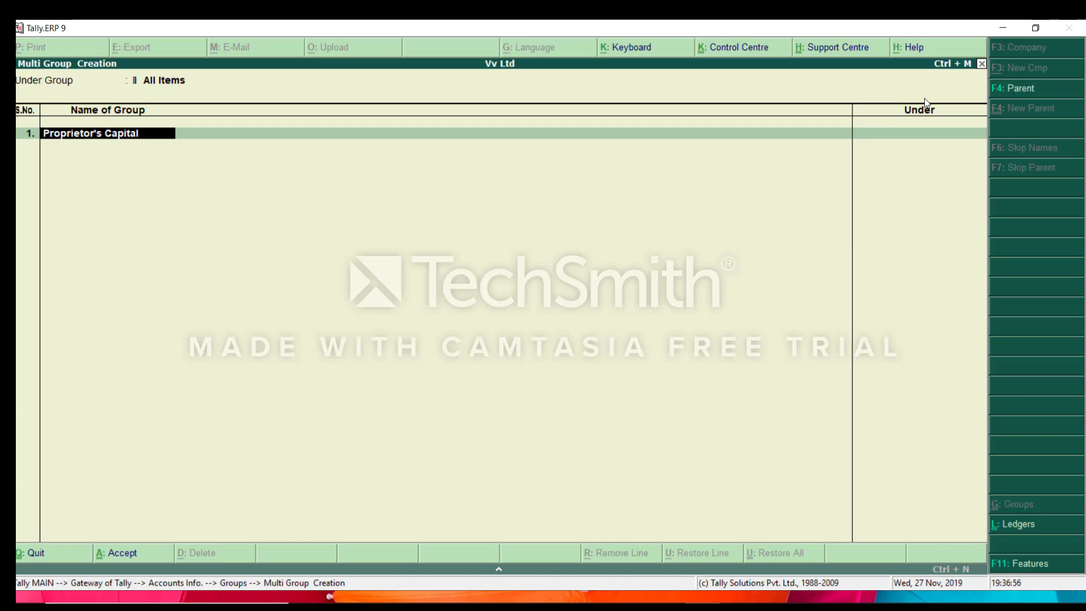
key(Return)
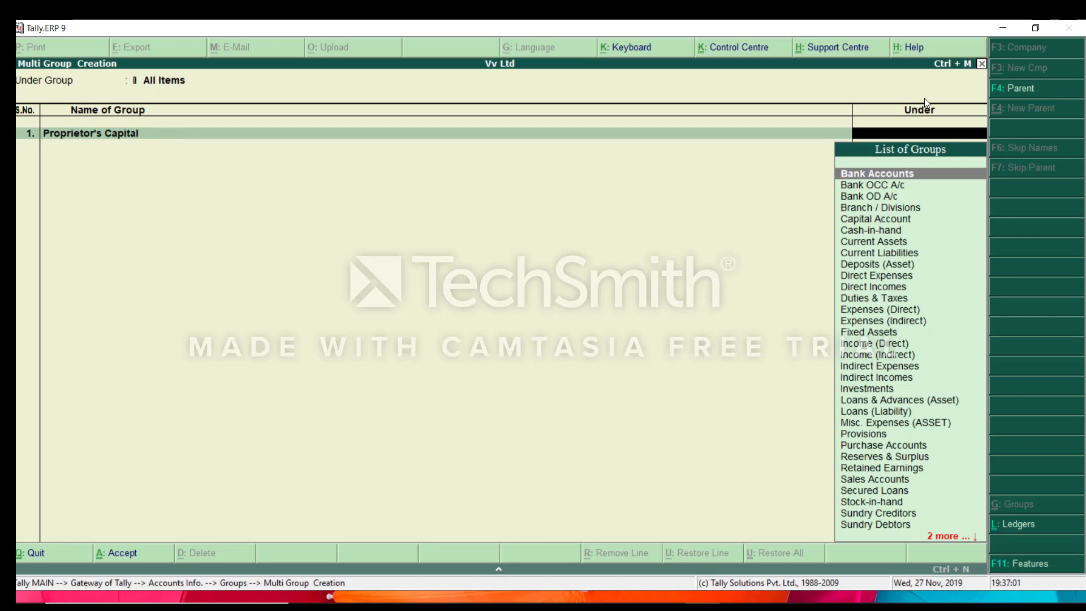
text(Cap.)
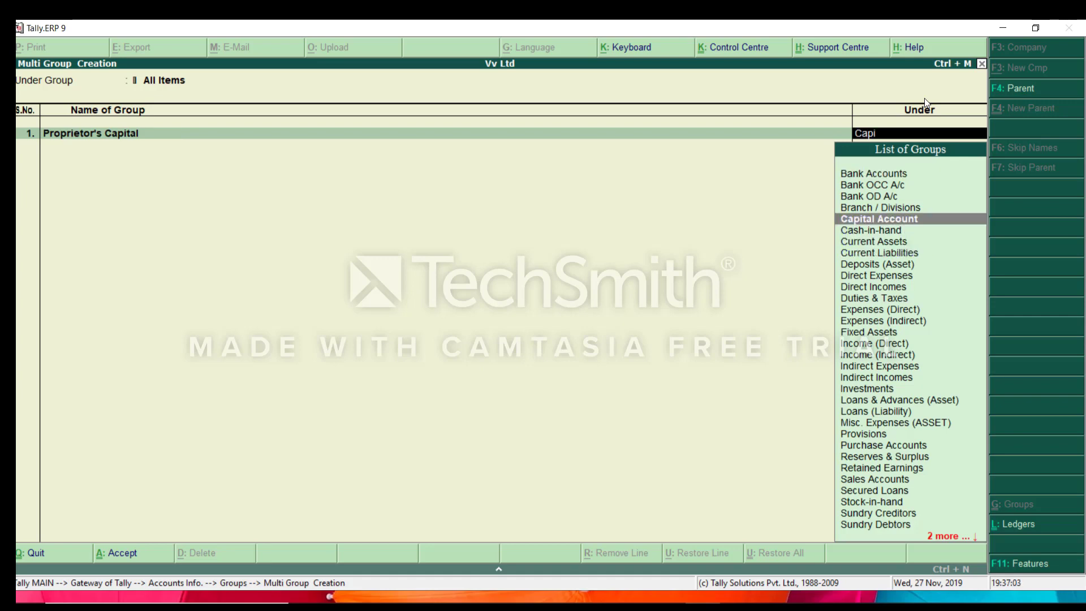
key(Return)
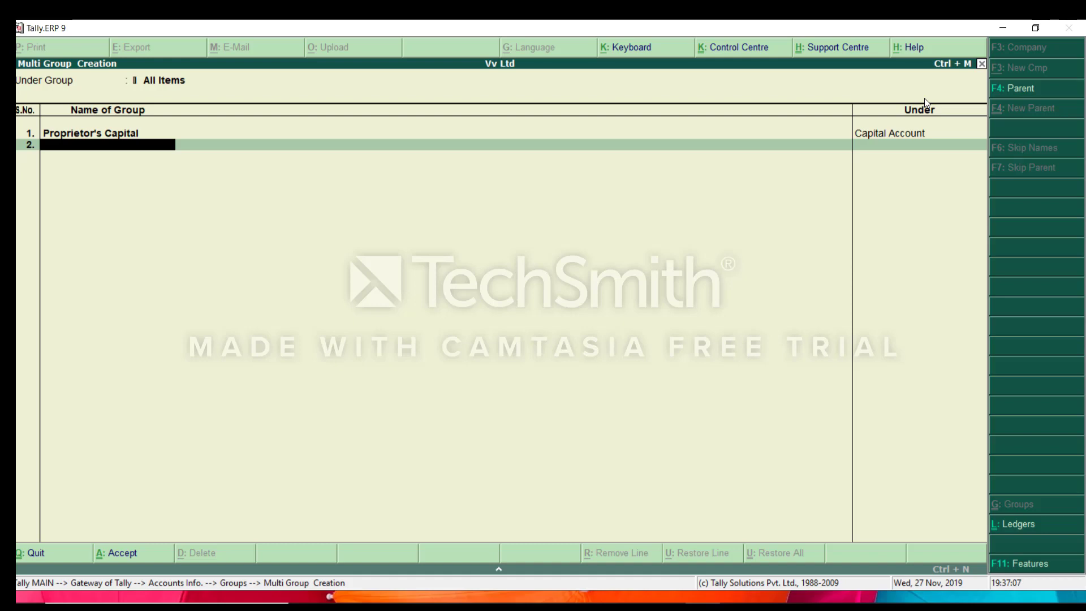
- Add a second group named Land & Building under Fixed Assets
text(Land & Building)
key(Return)
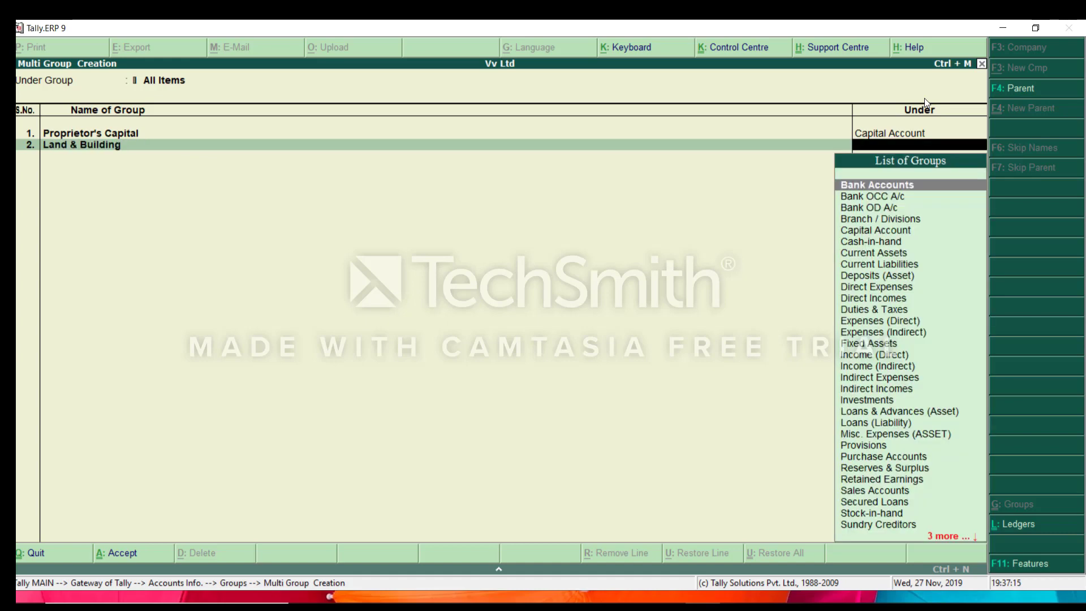
text(f)
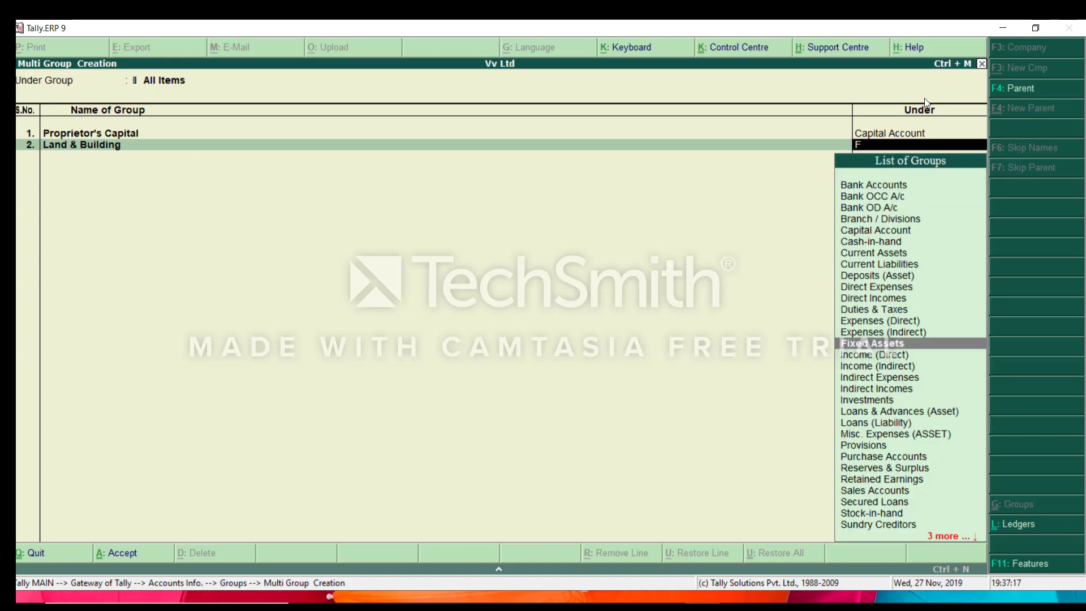
key(Return)
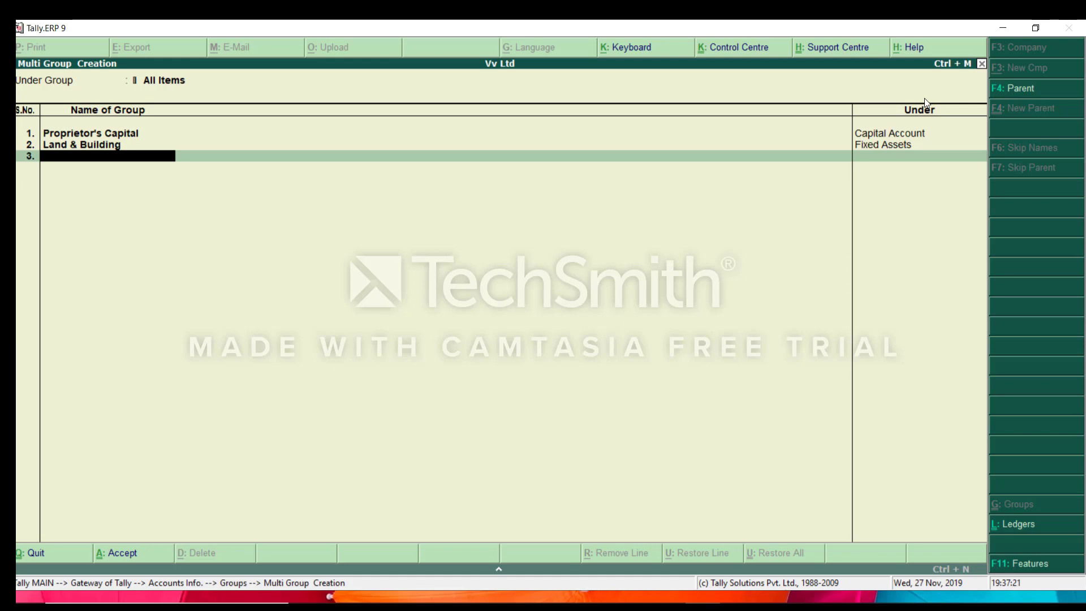
- Add a third group named Life Style Shopping Store under Sundry Debtors
text(Life)
text(Style Shoppin)
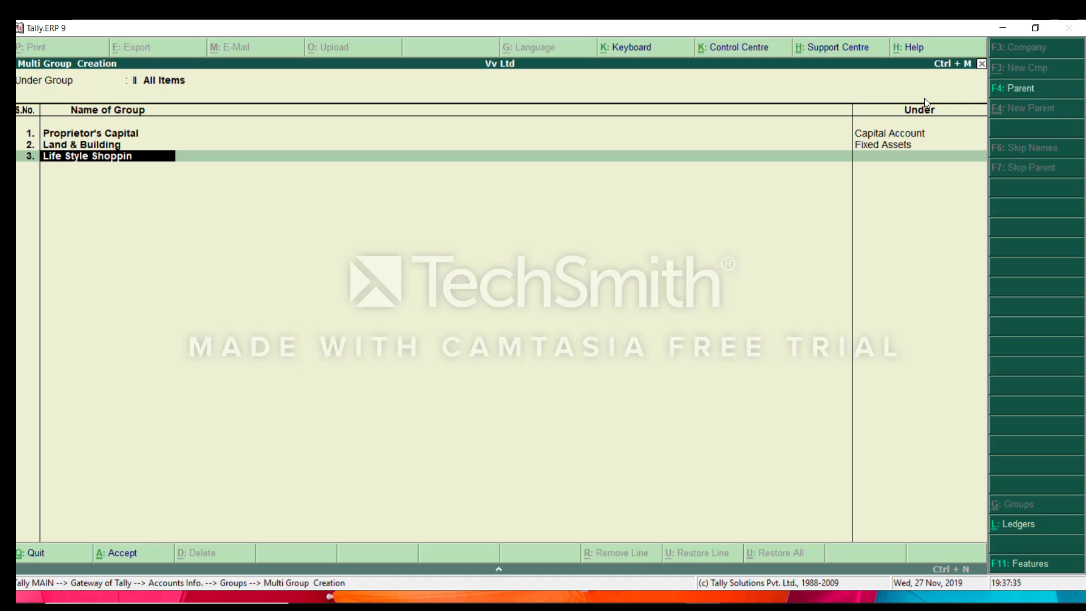
text(g Store)
key(Return)
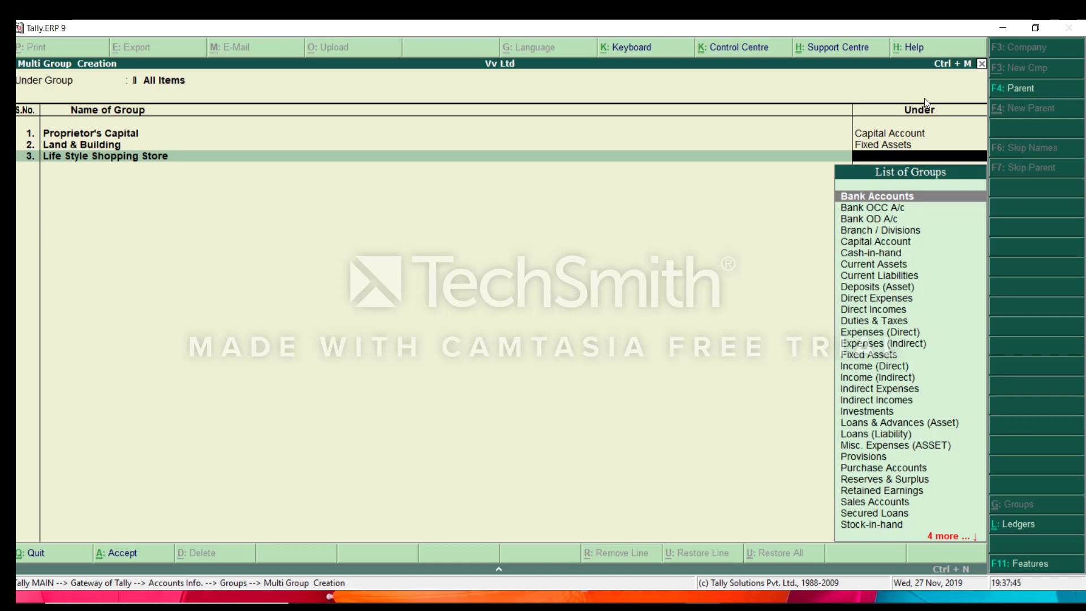
key(Down)
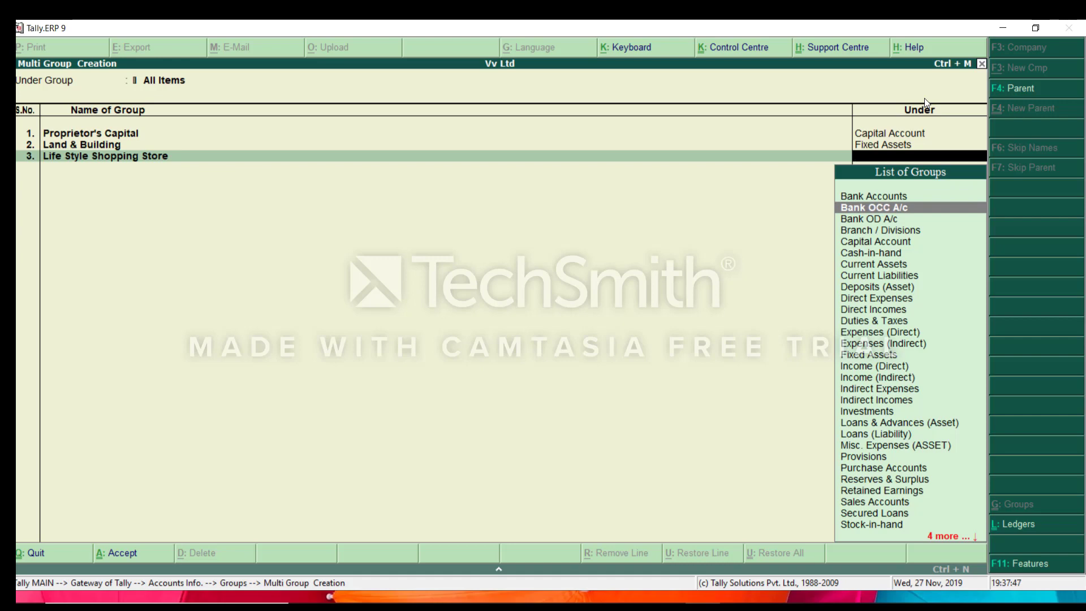
key(Up)
text(Su)
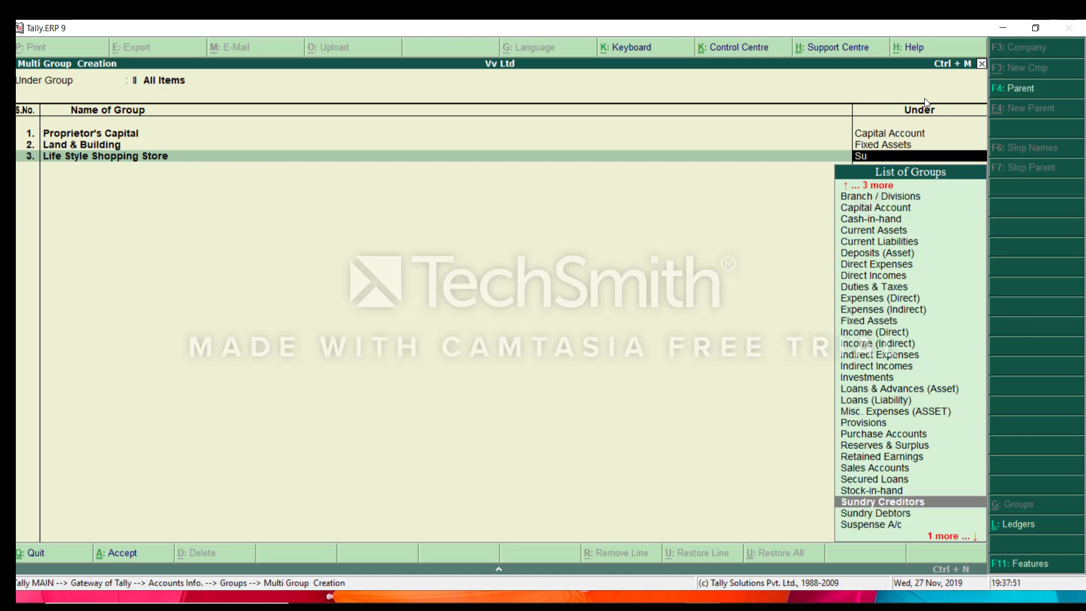
key(Down)
key(Return)
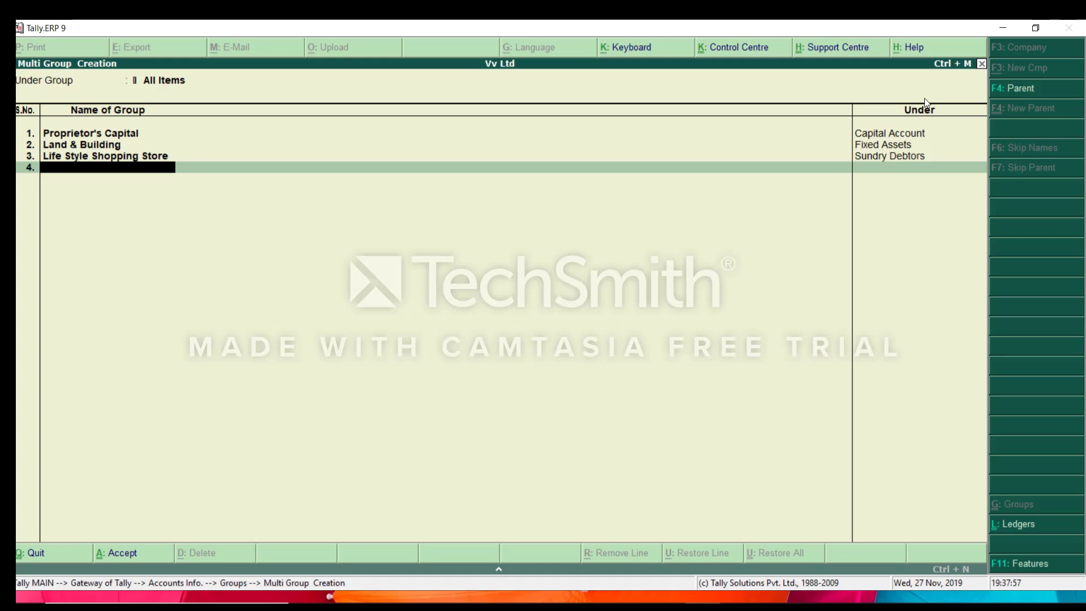
- Add a fourth group named XYZ Jewellary Shop under Sundry Creditors
text(XYZ Jewellary Shop)
key(Return)
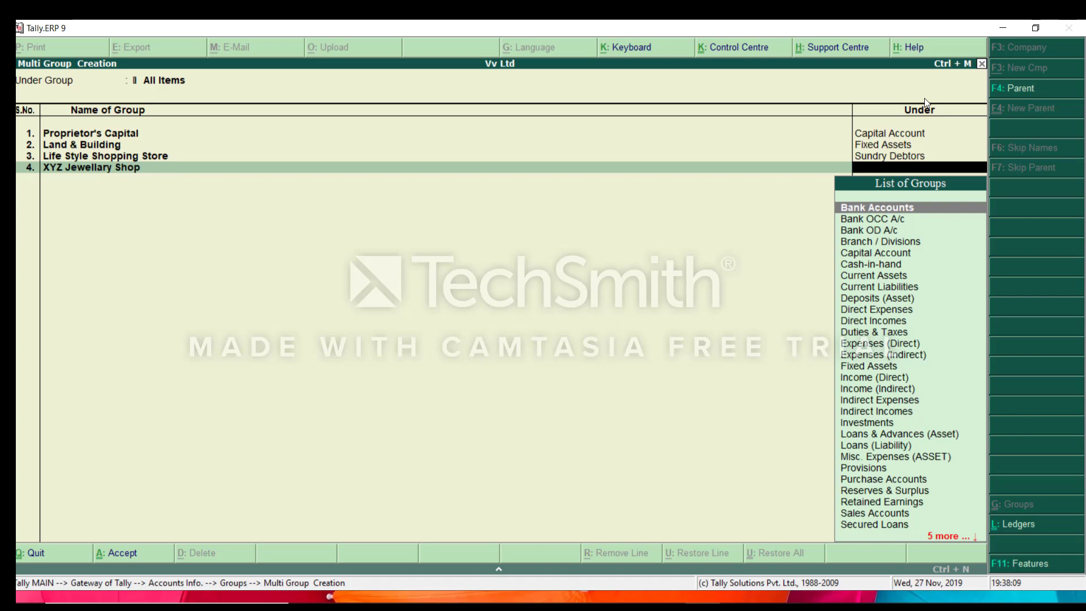
text(S)
key(Down)
key(Down)
key(Down)
key(Down)
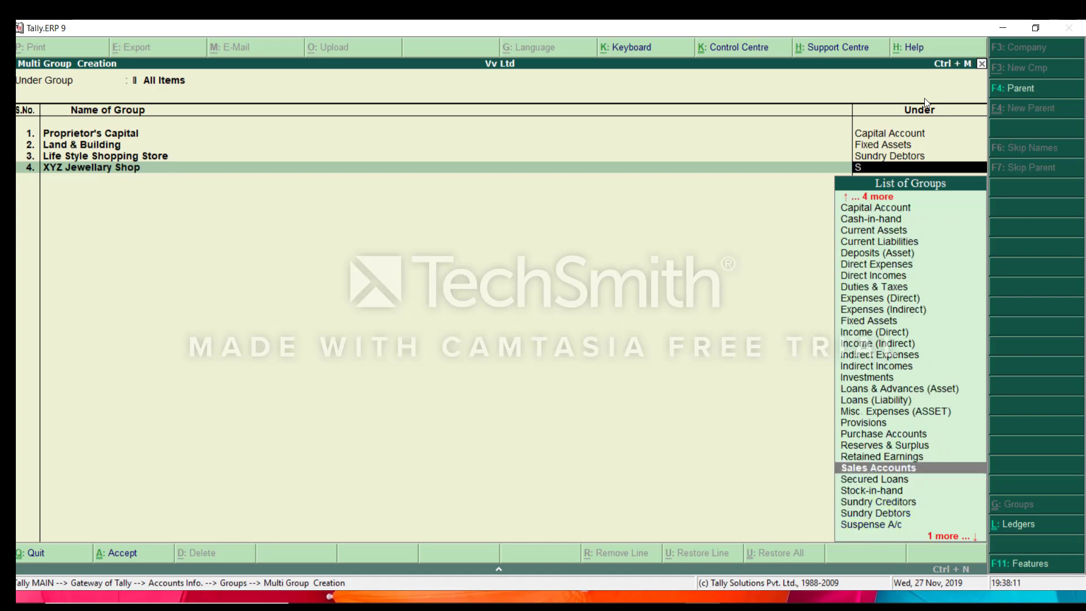
key(Return)
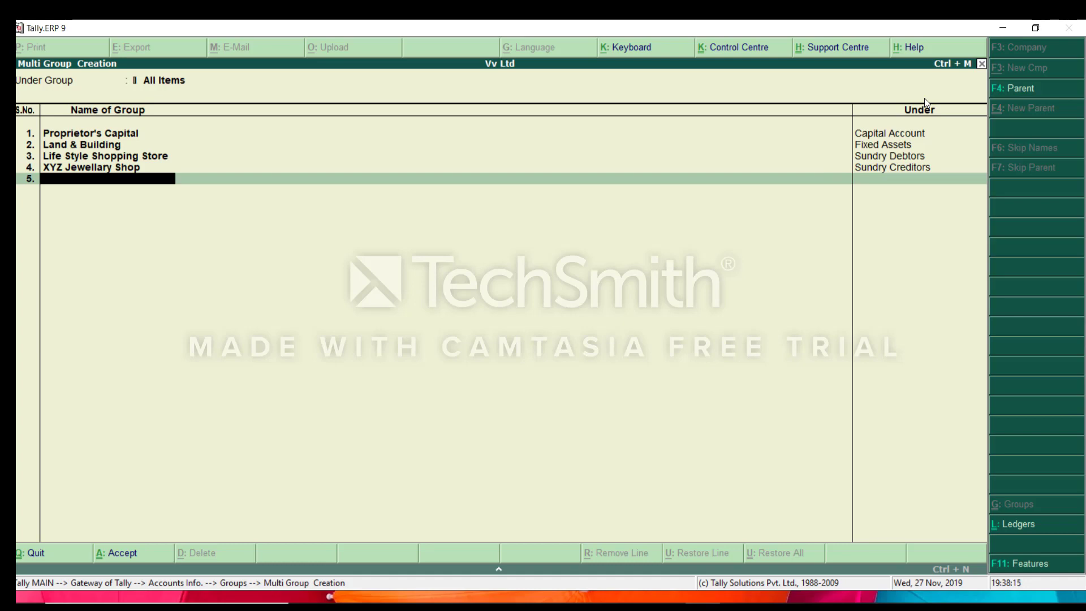
- Add a fifth group named Local Sales under Sales Accounts
text(Local Sales)
key(Return)
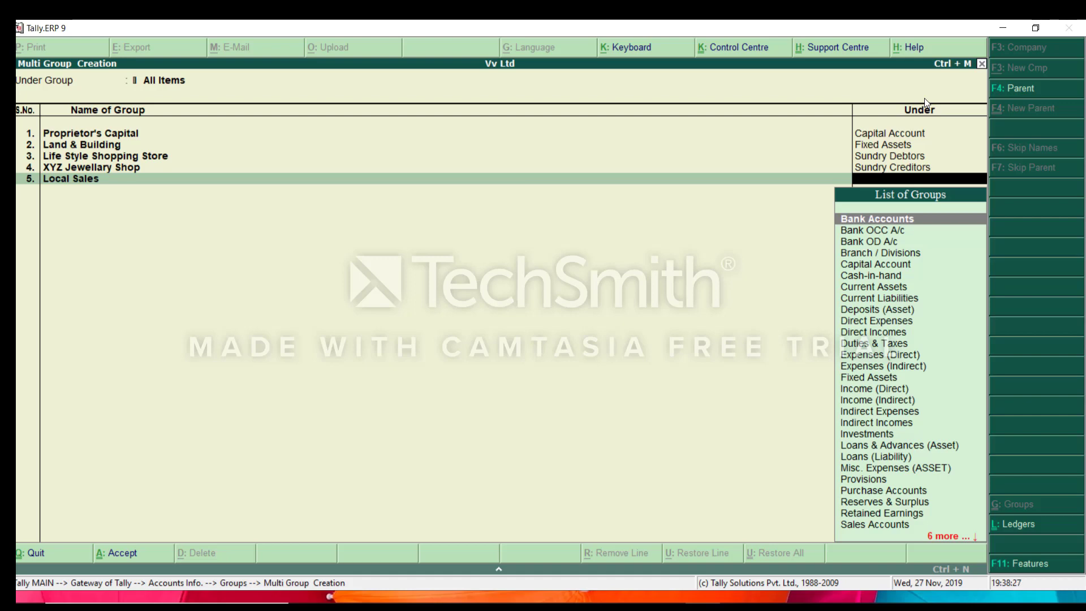
text(Sa)
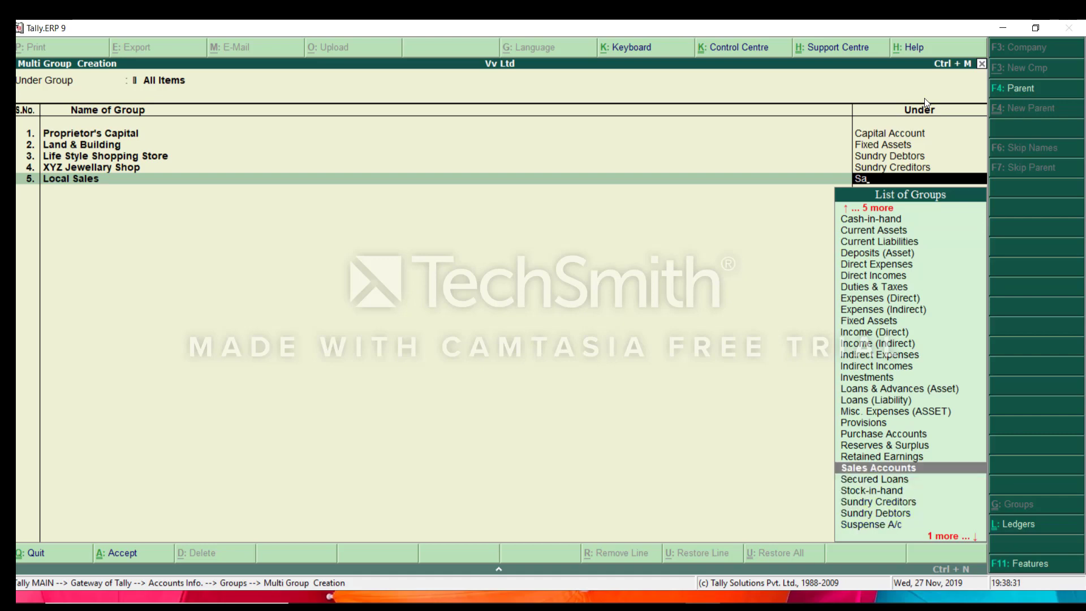
key(Return)
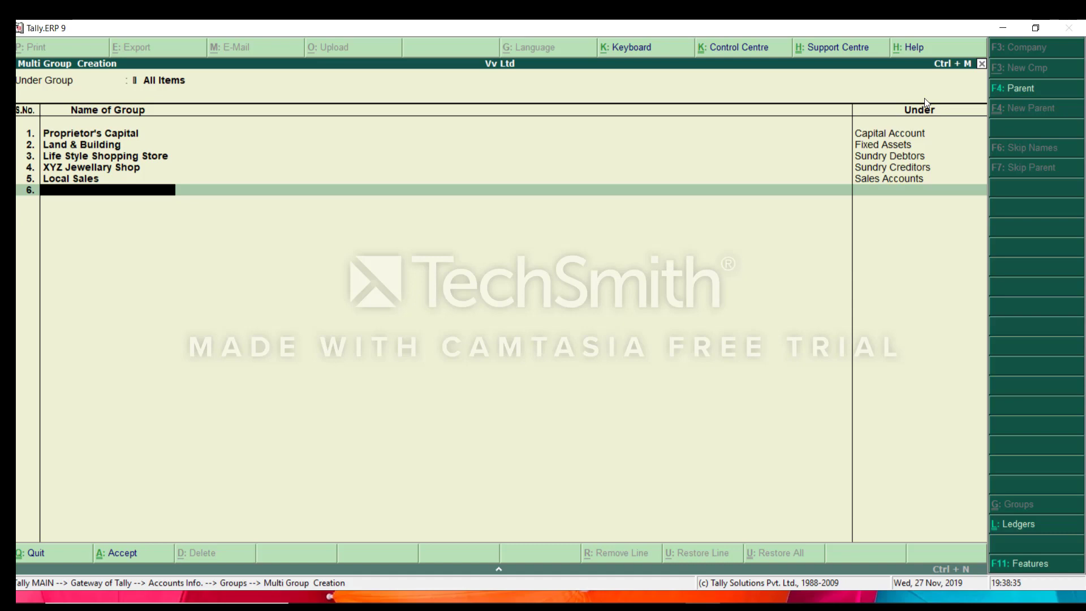
- Add a sixth group named Local Purchase under Purchase Accounts
text(Local Purchase)
key(Return)
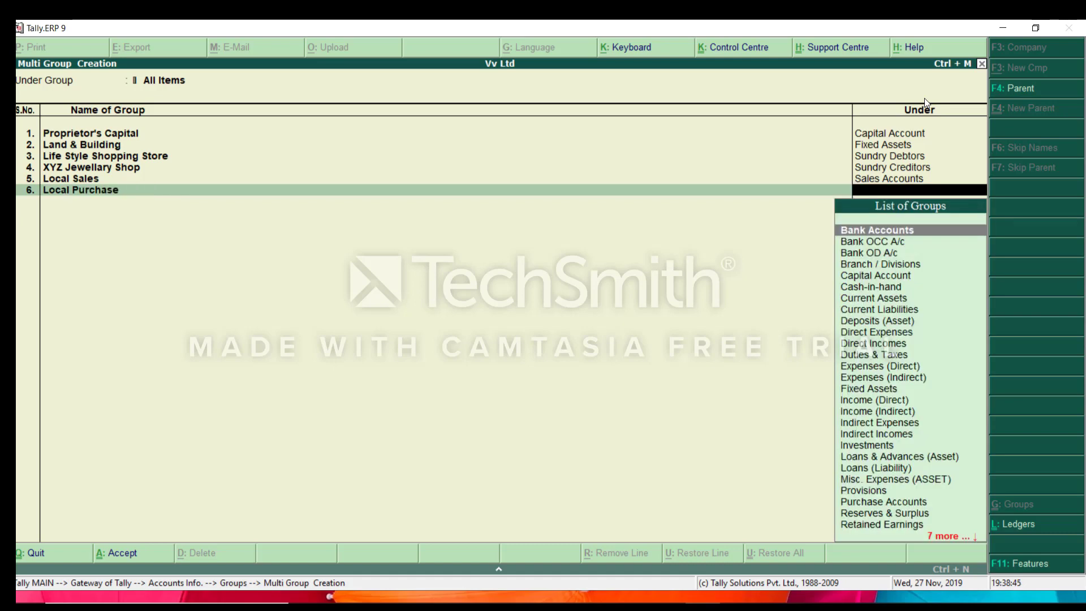
text(P)
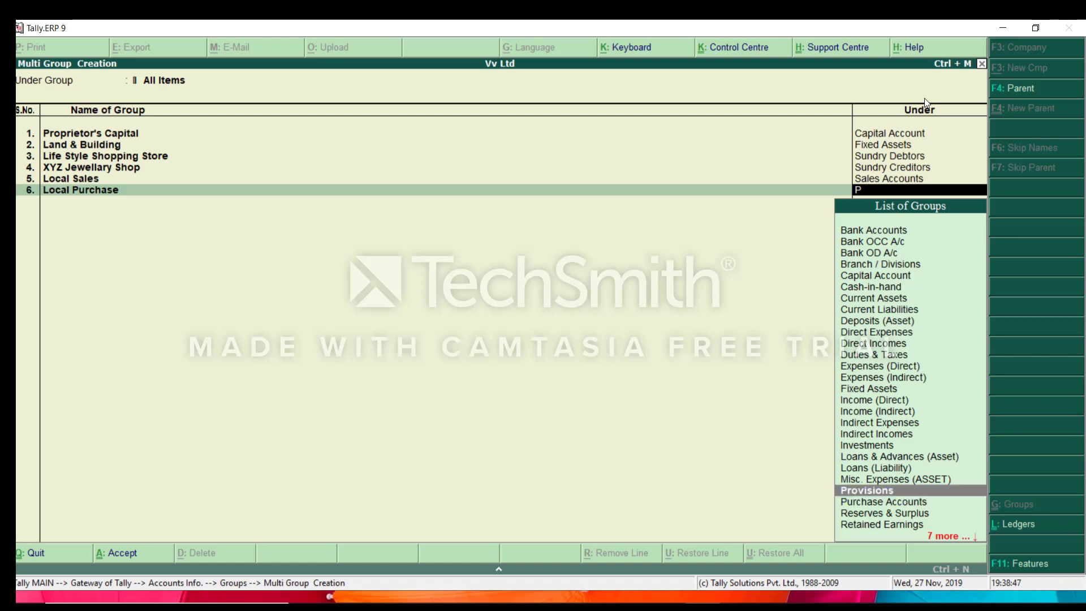
key(Down)
key(Return)
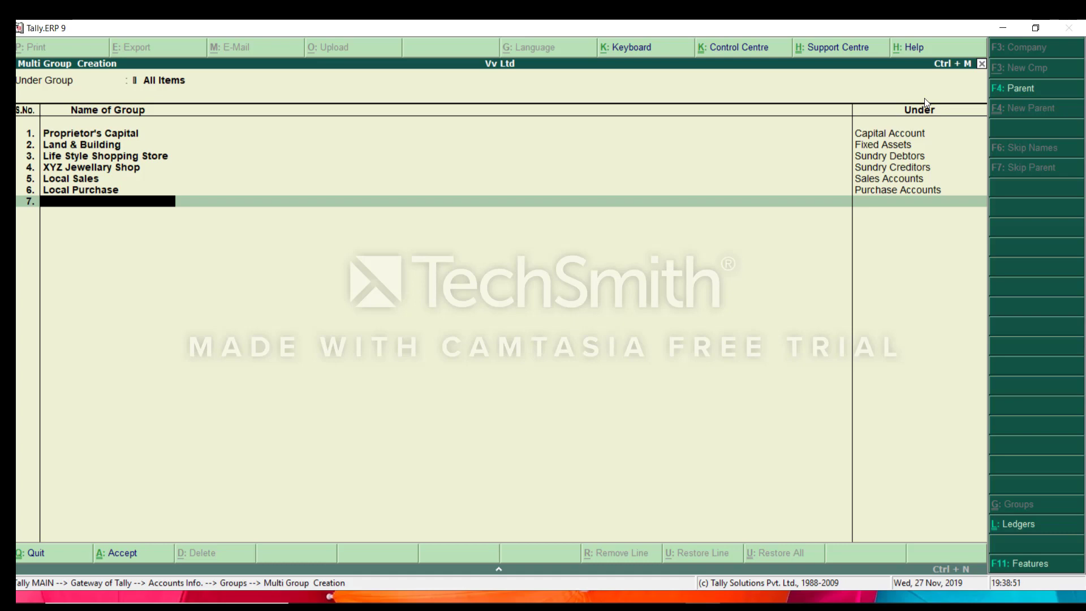
- Add a seventh group named State Bank of India under Bank Accounts
text(State Bank of I)
text(ndia)
key(Return)
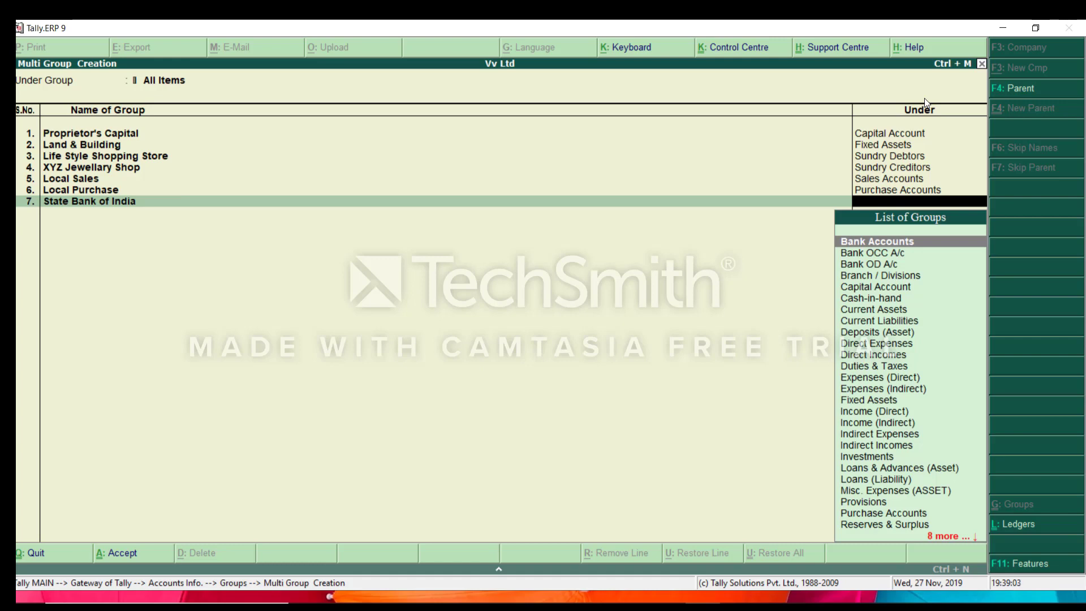
text(B.)
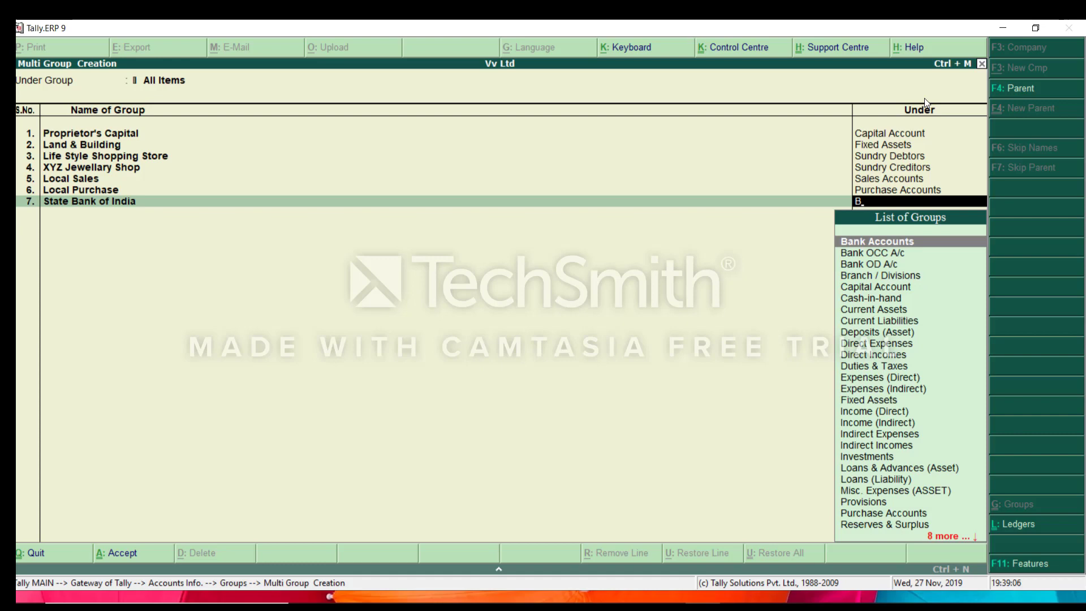
key(Return)
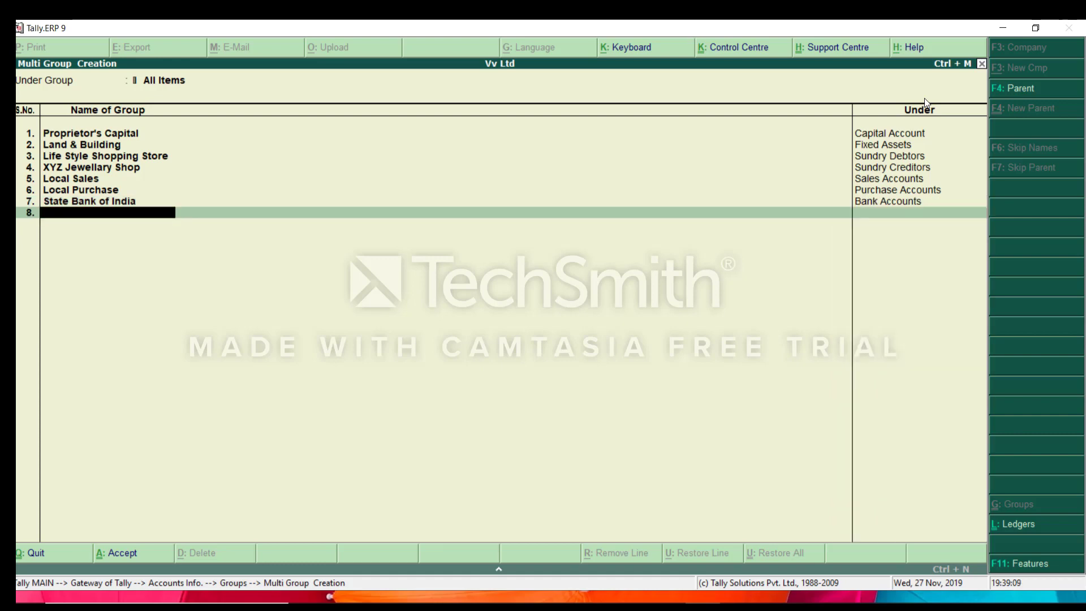
- Add an eighth group named Conveyance under Indirect Expenses
text(Conveyance)
key(Return)
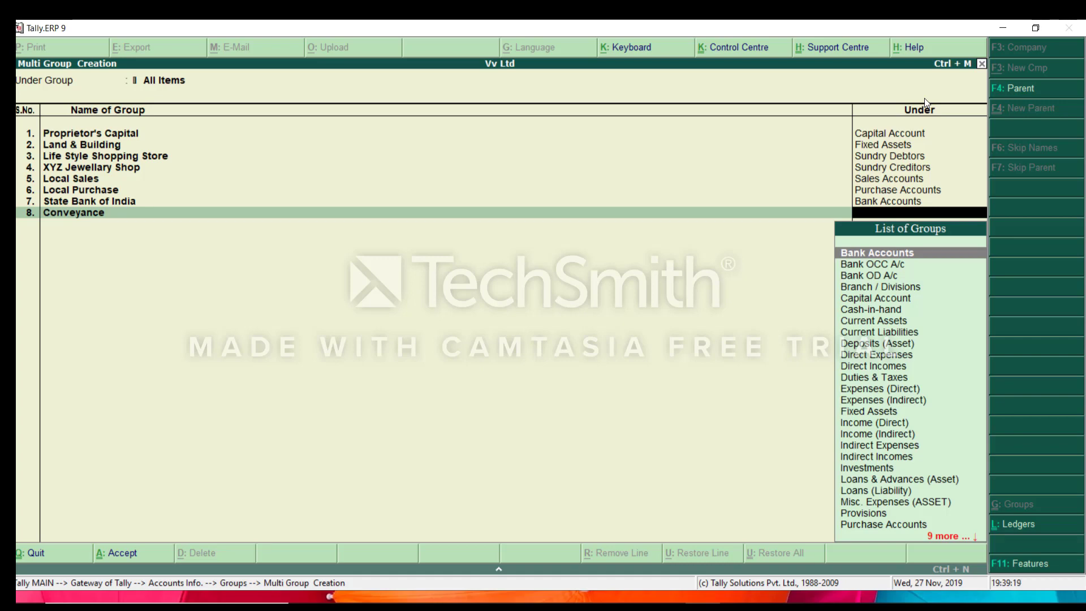
text(Ind)
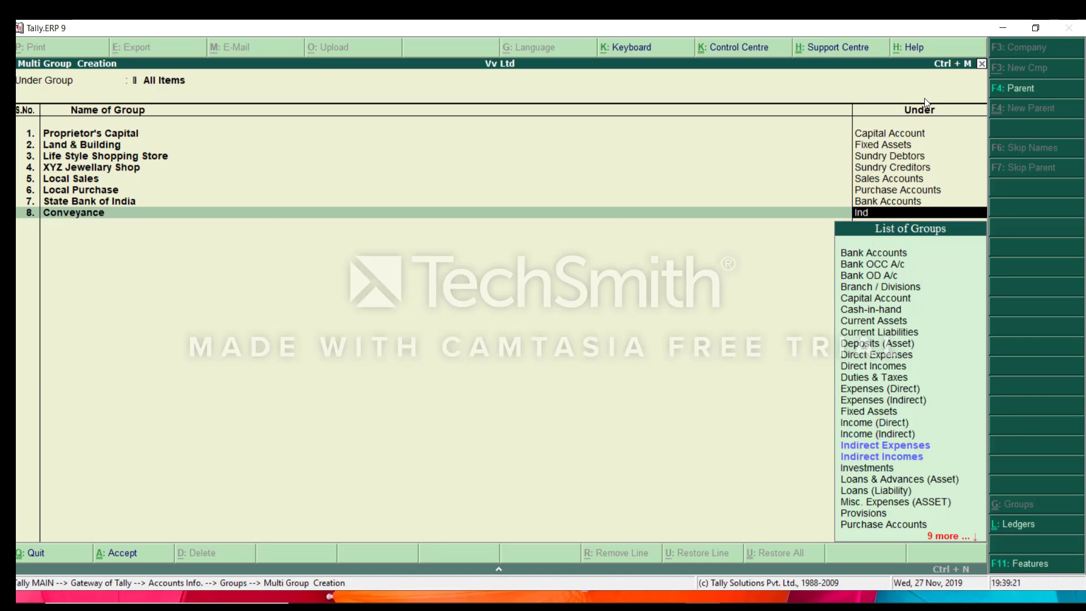
key(Return)
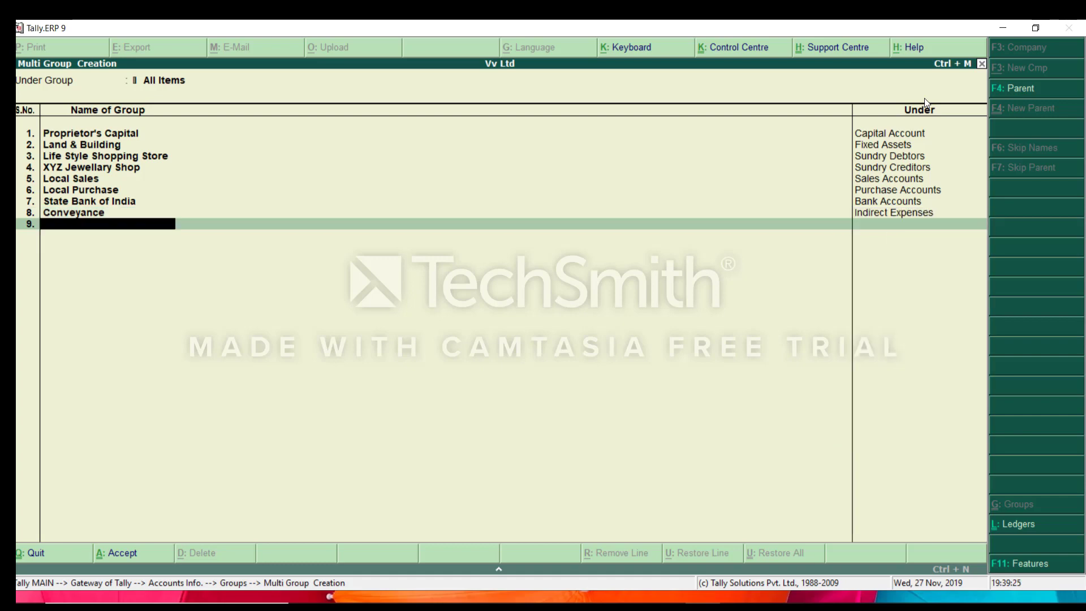
- Add a ninth group named Rent Received under Indirect Incomes and save the whole list of groups
text(Rent Received)
key(Return)
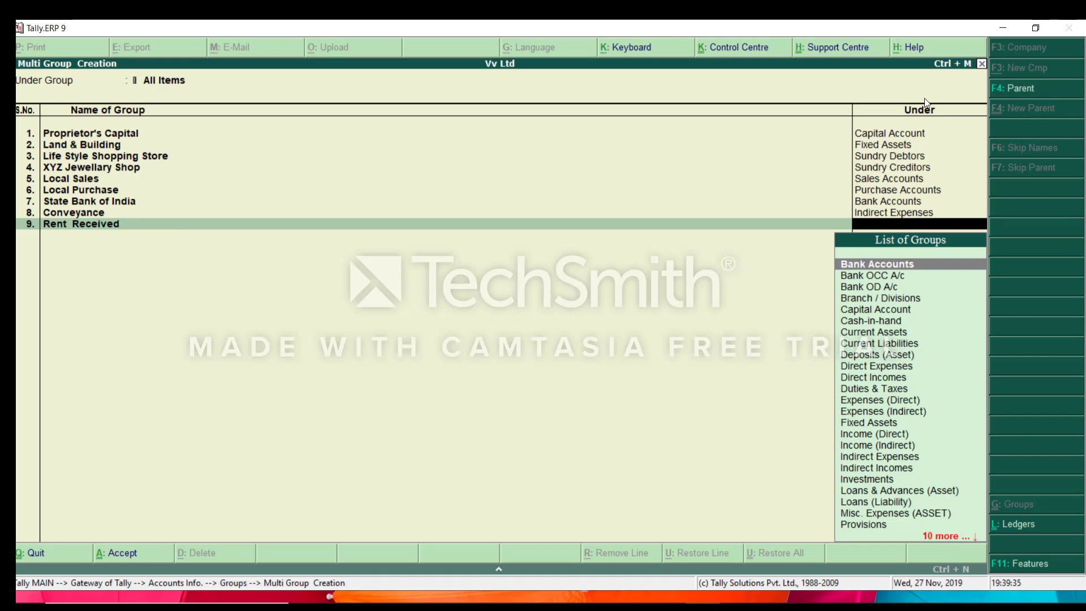
text(Ind)
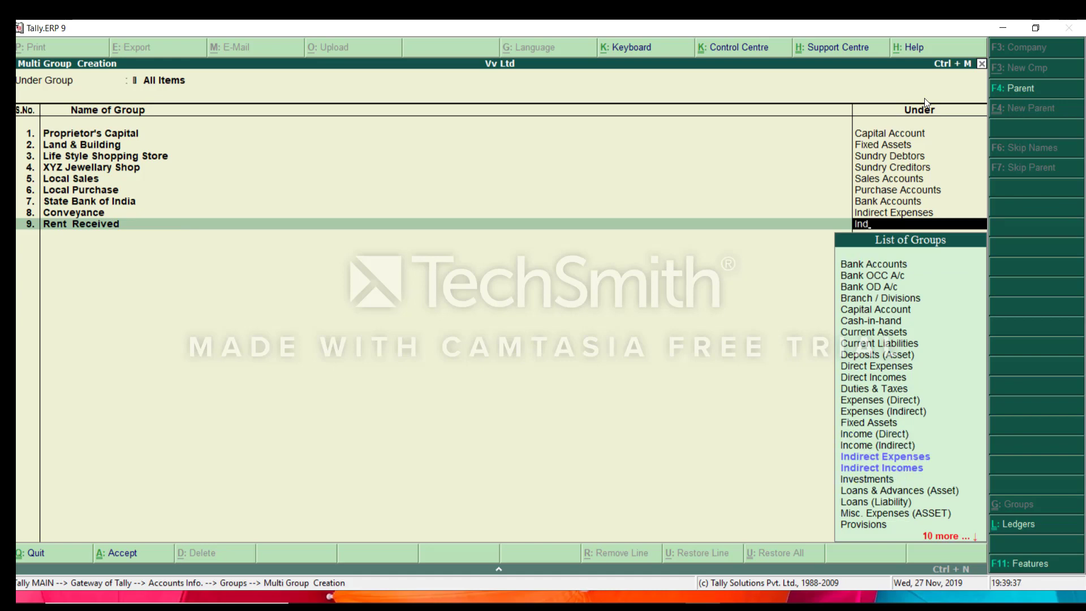
key(Down)
key(Down)
key(Return)
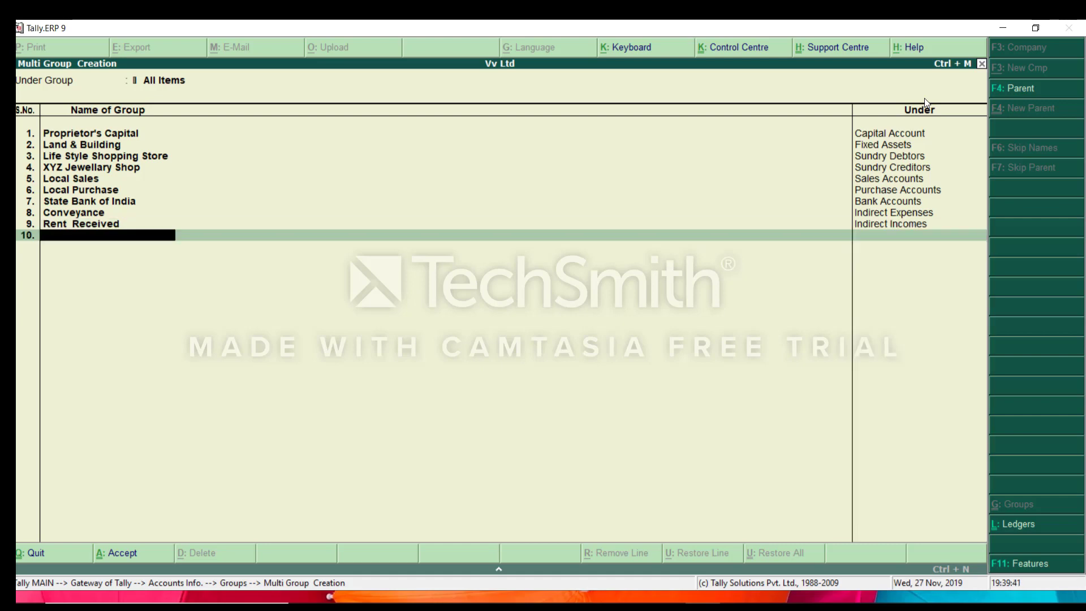
key(Return)
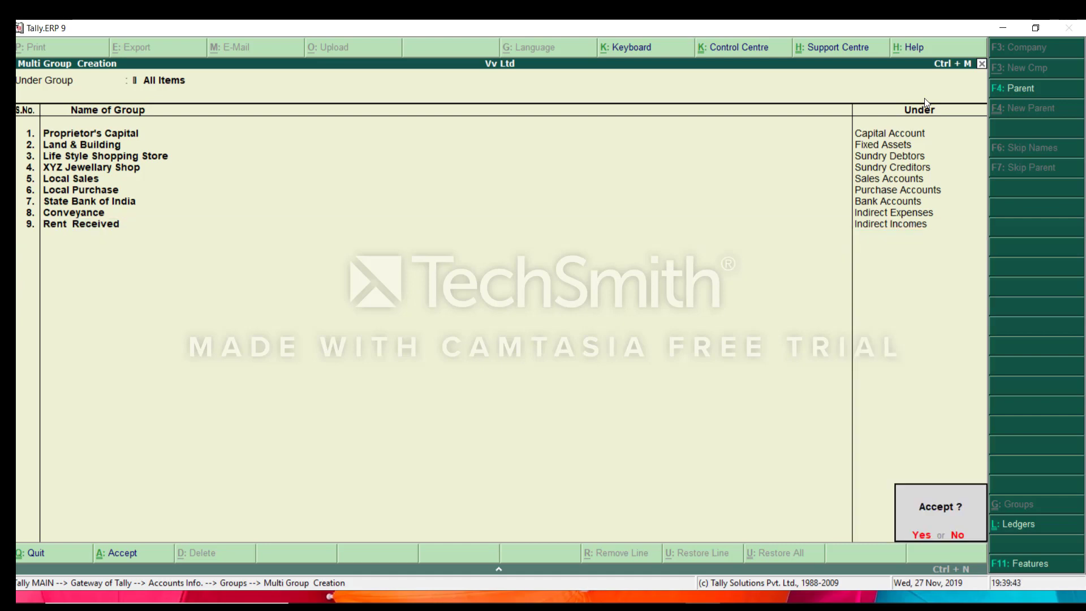
key(Return)
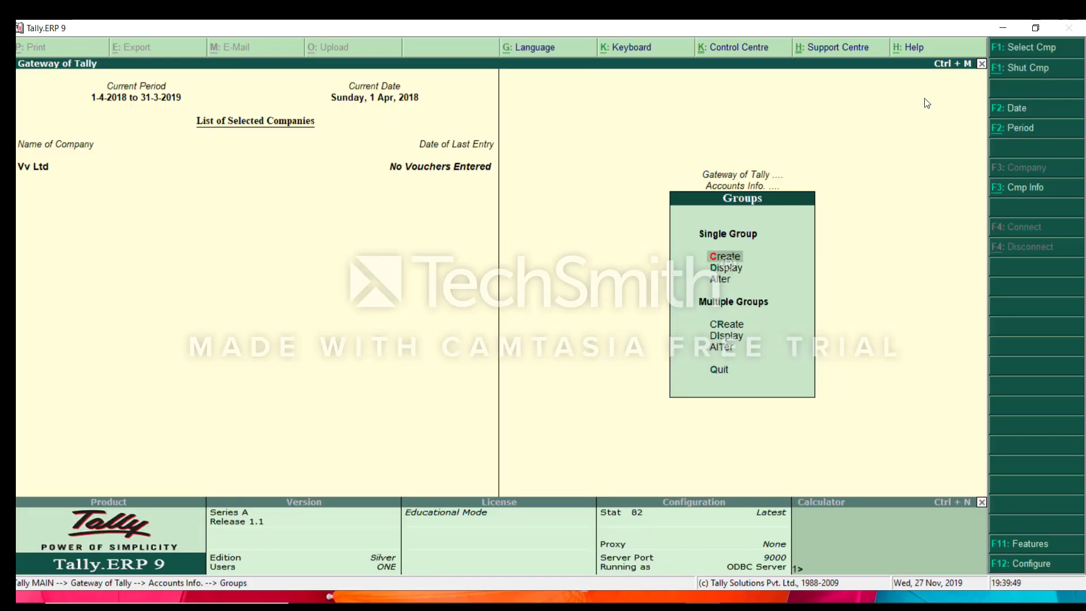
- Leave the group options and start creating multiple ledgers under All Items
key(Escape)
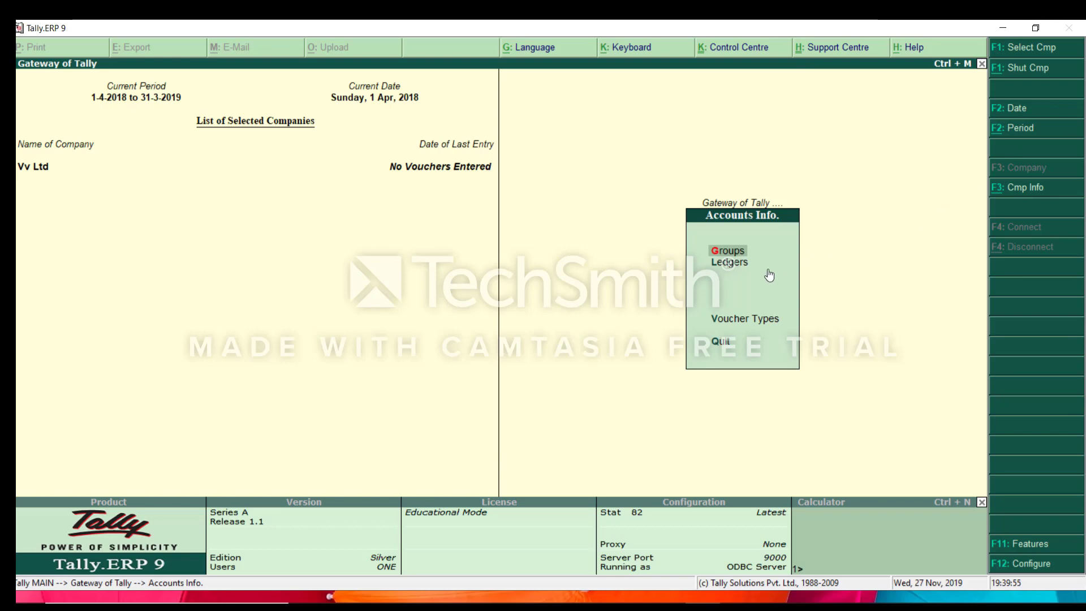
click(733, 268)
click(733, 264)
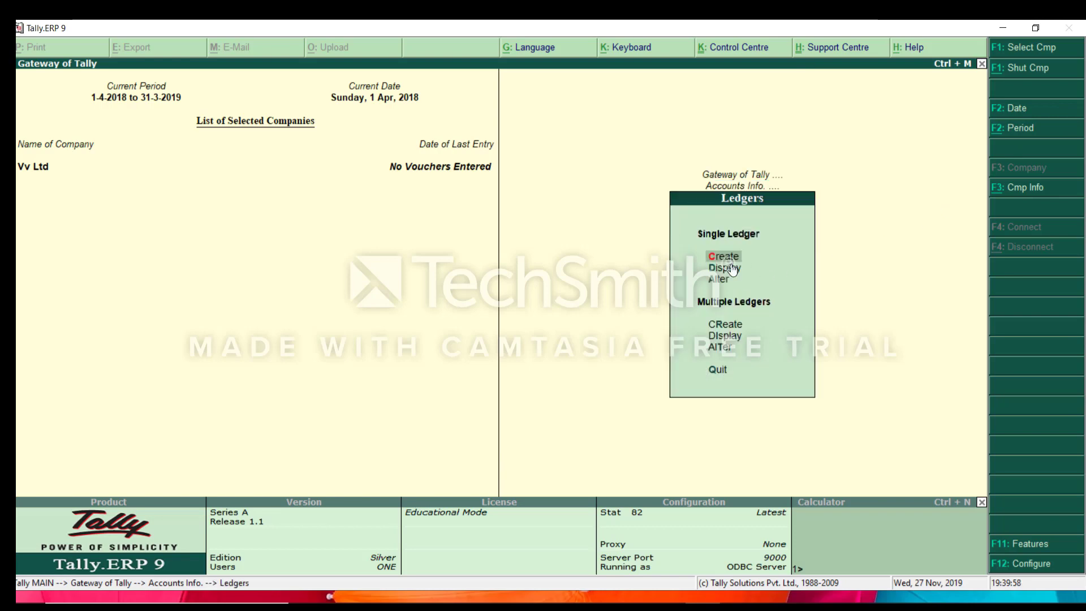
click(729, 323)
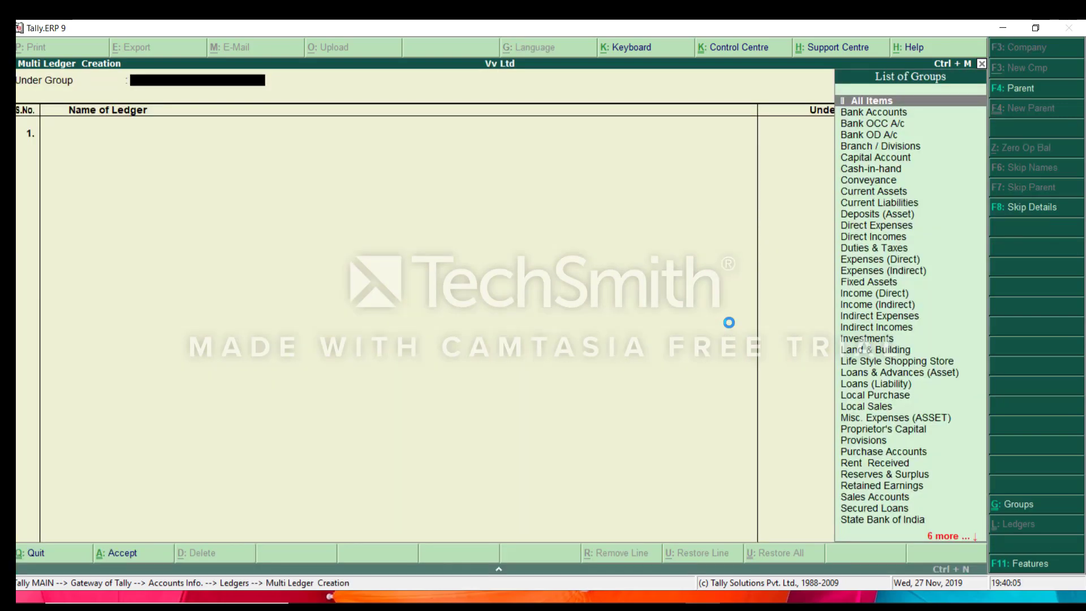
key(Return)
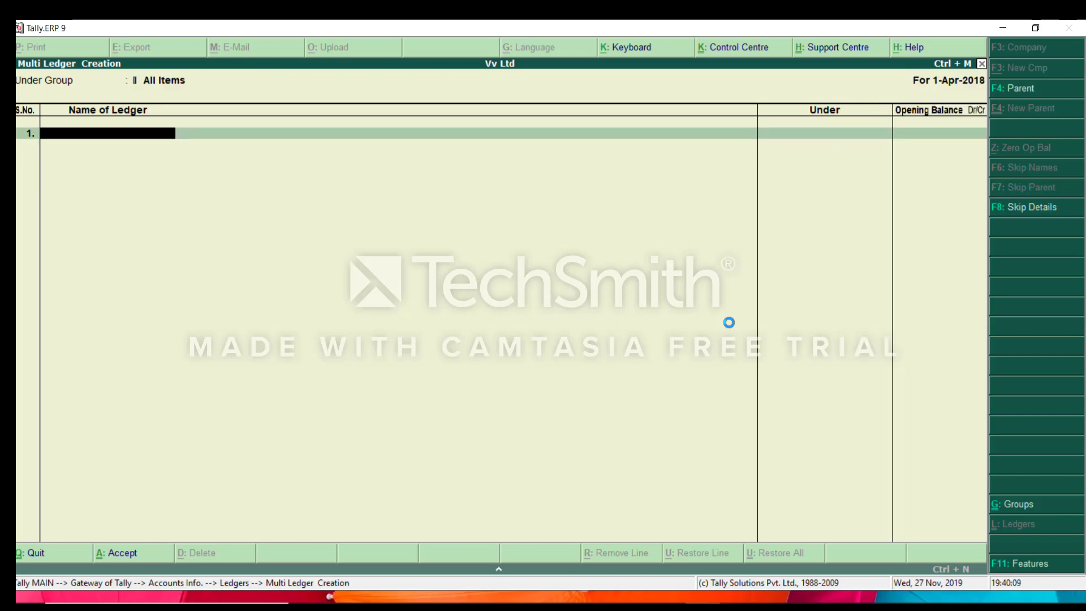
- Add a first ledger named Proprietor's Capital under Capital Account with an opening balance of 25,000 Cr
text(Proprietor's Capital)
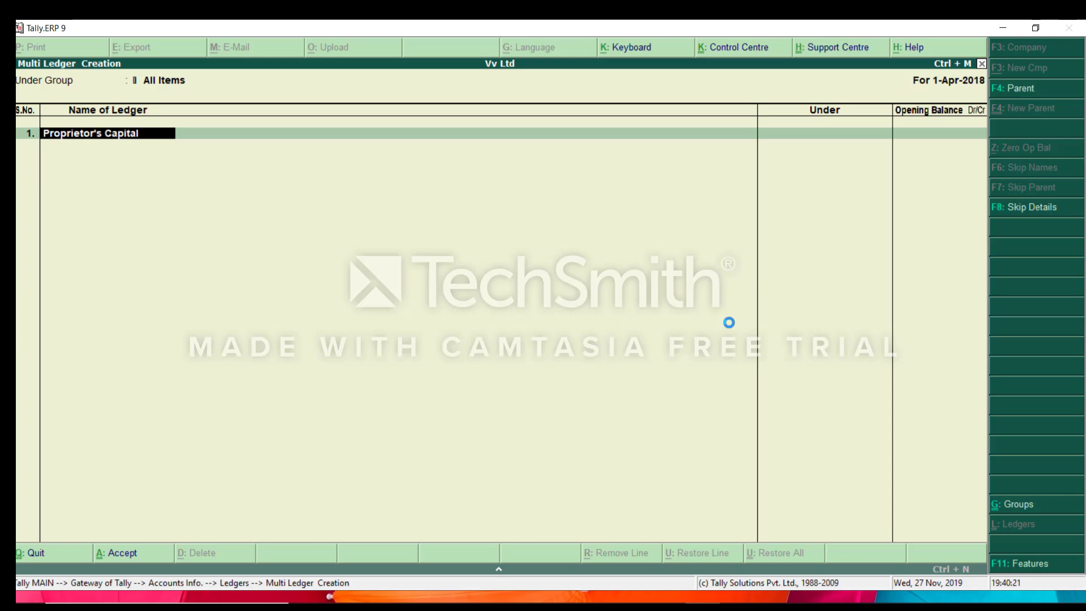
key(Return)
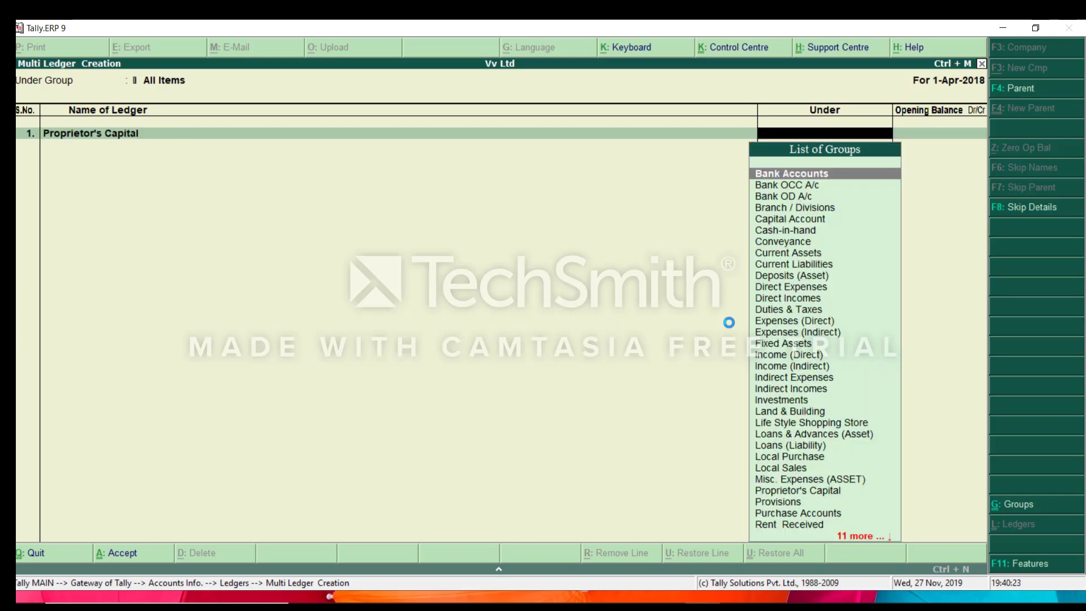
text(Ca)
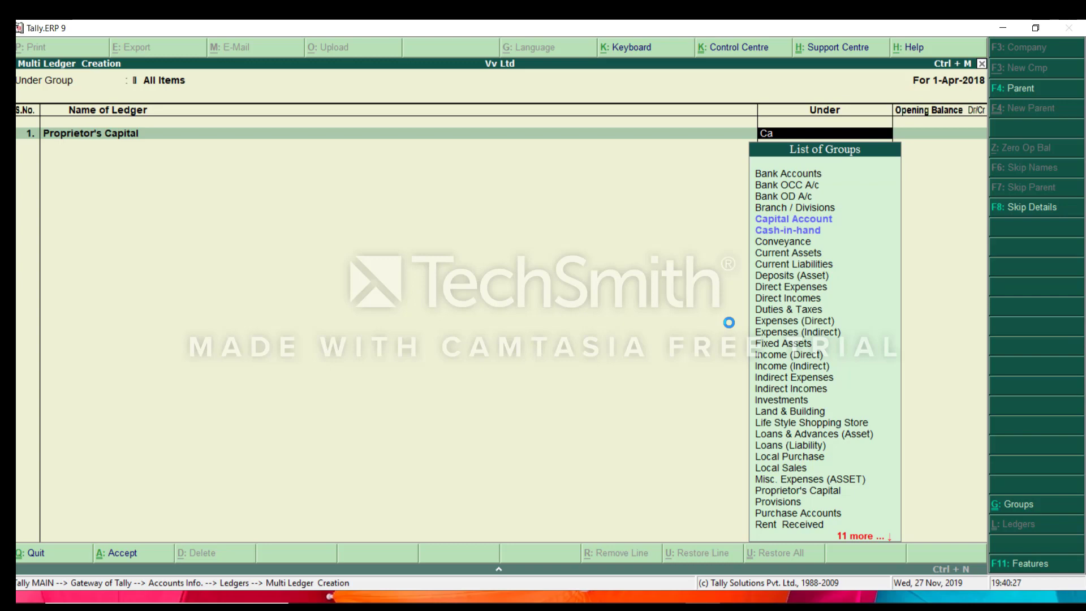
key(Down)
key(Return)
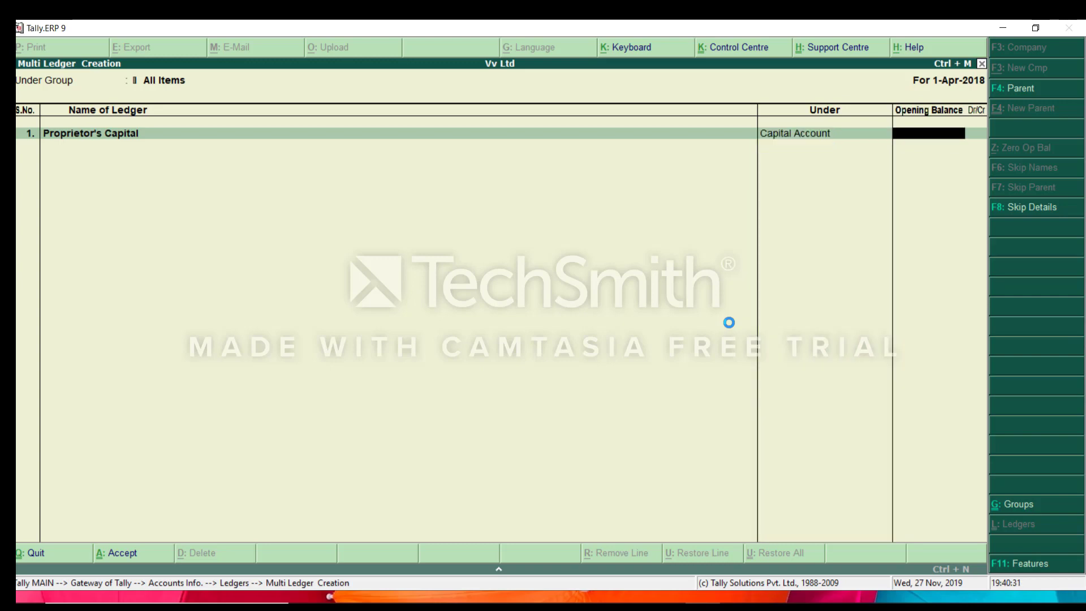
text(25,000)
key(Return)
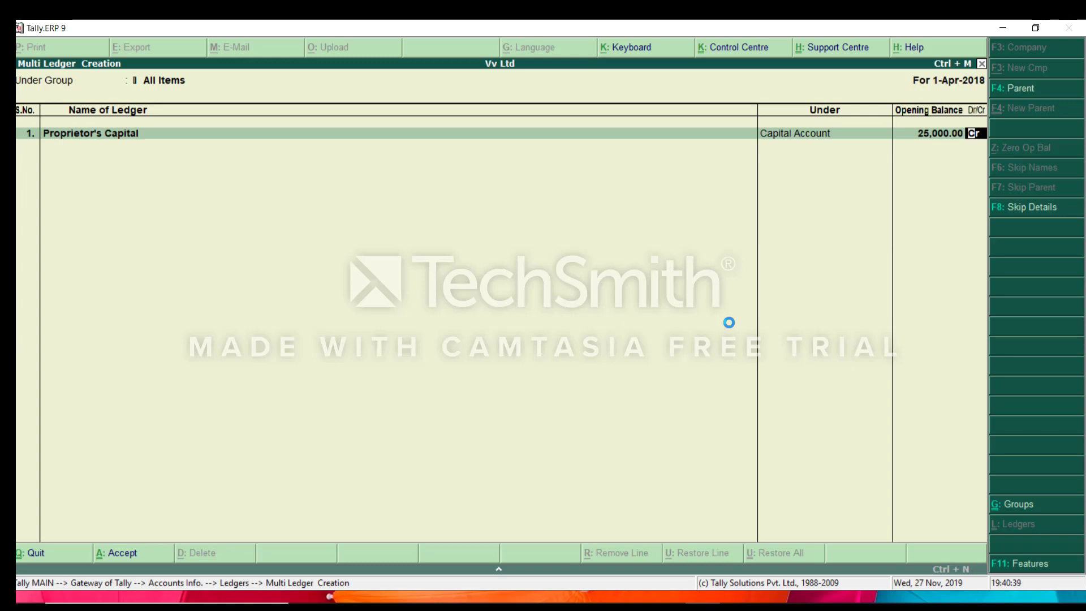
key(Return)
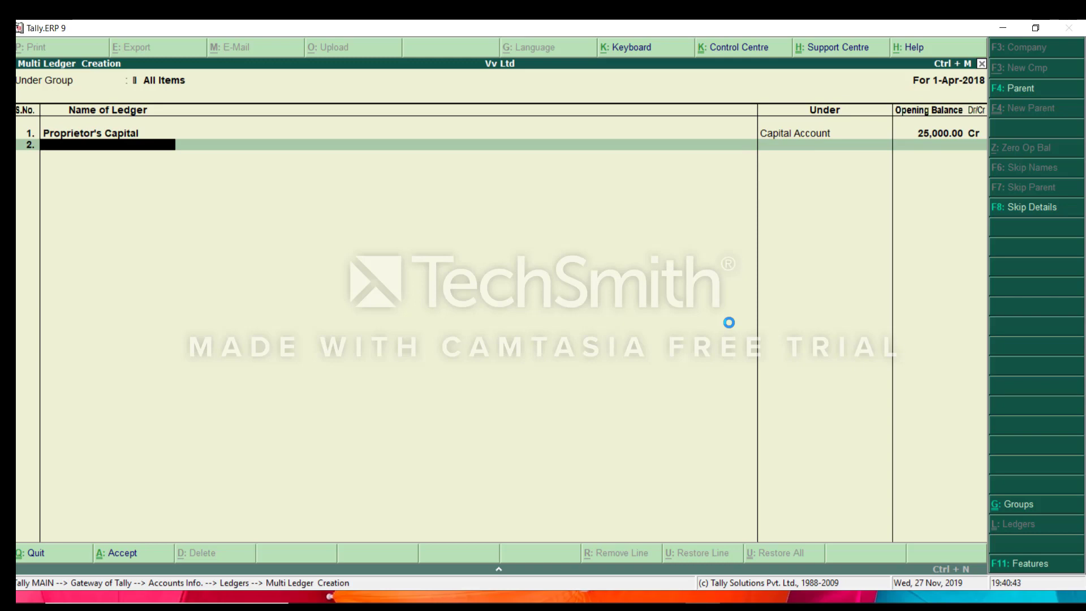
- Add a second ledger named Land & Building under Fixed Assets with an opening balance of 60,000 Dr
text(Land & Building)
key(Return)
text(F)
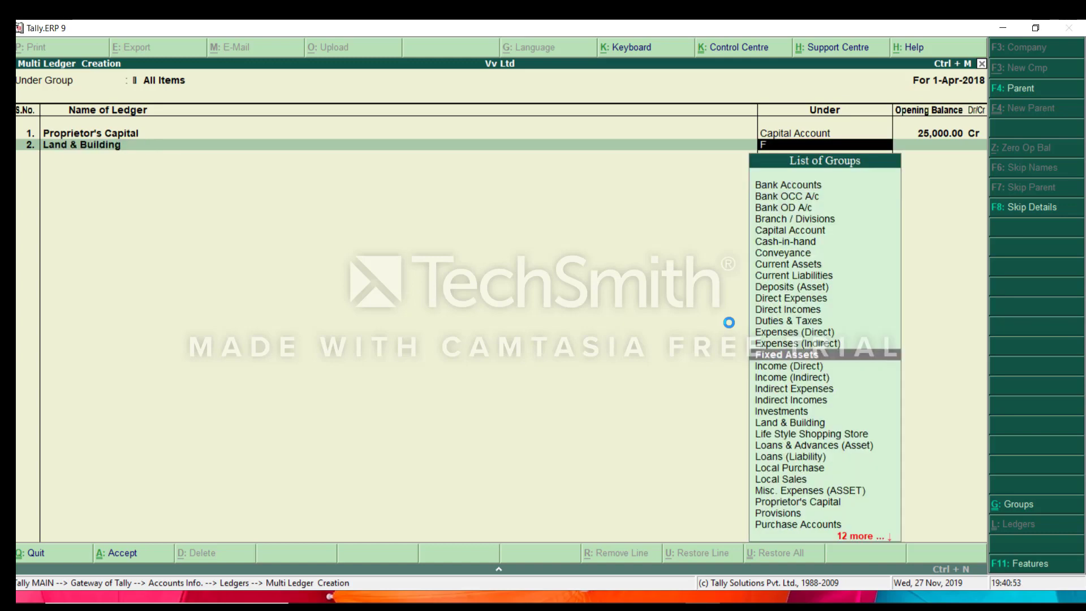
key(Return)
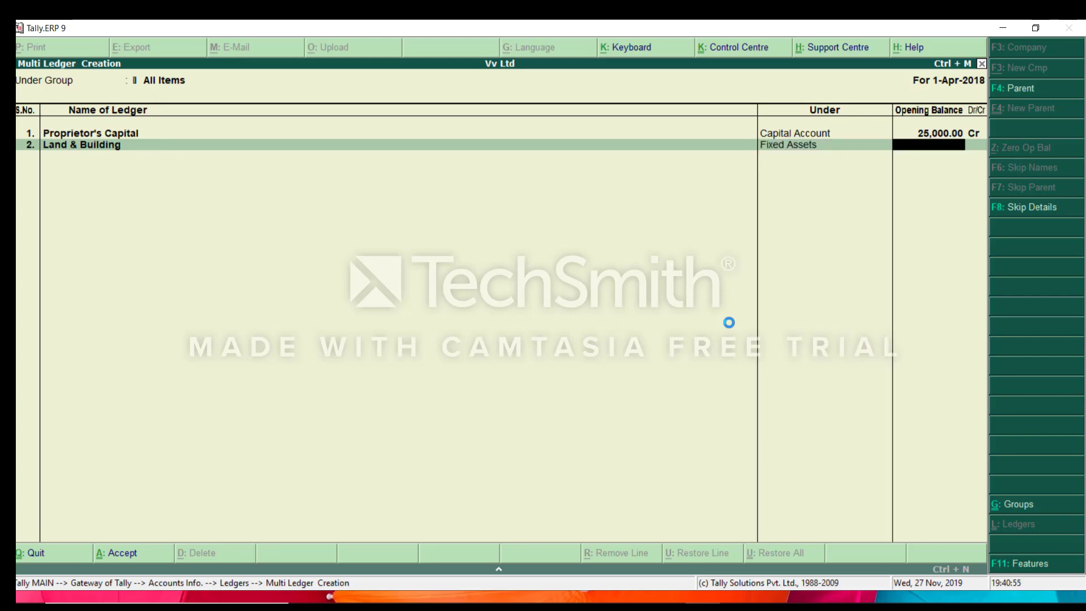
text(60,000)
key(Return)
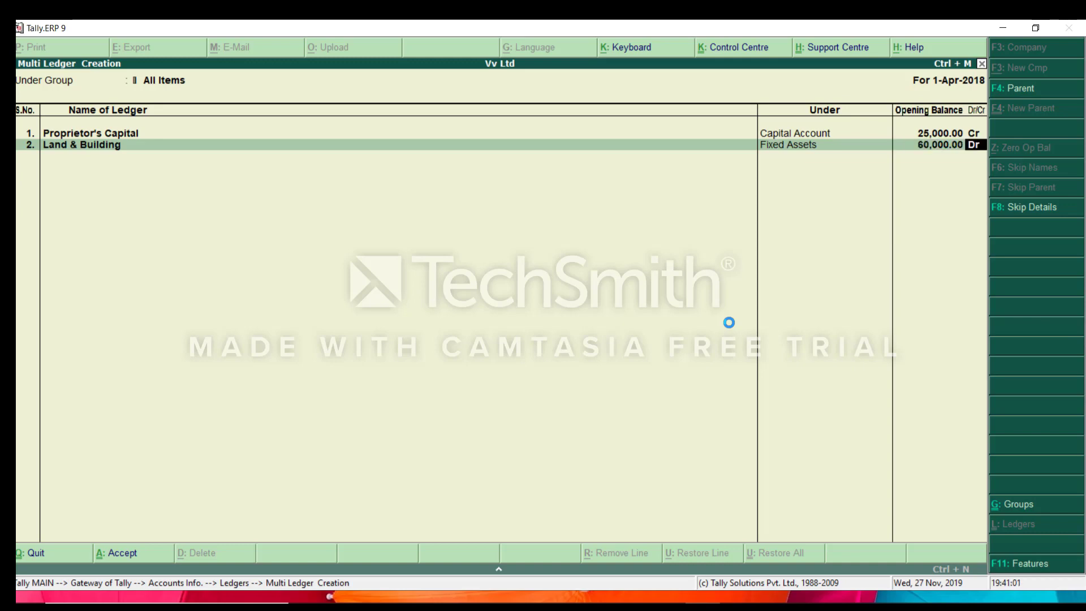
key(Return)
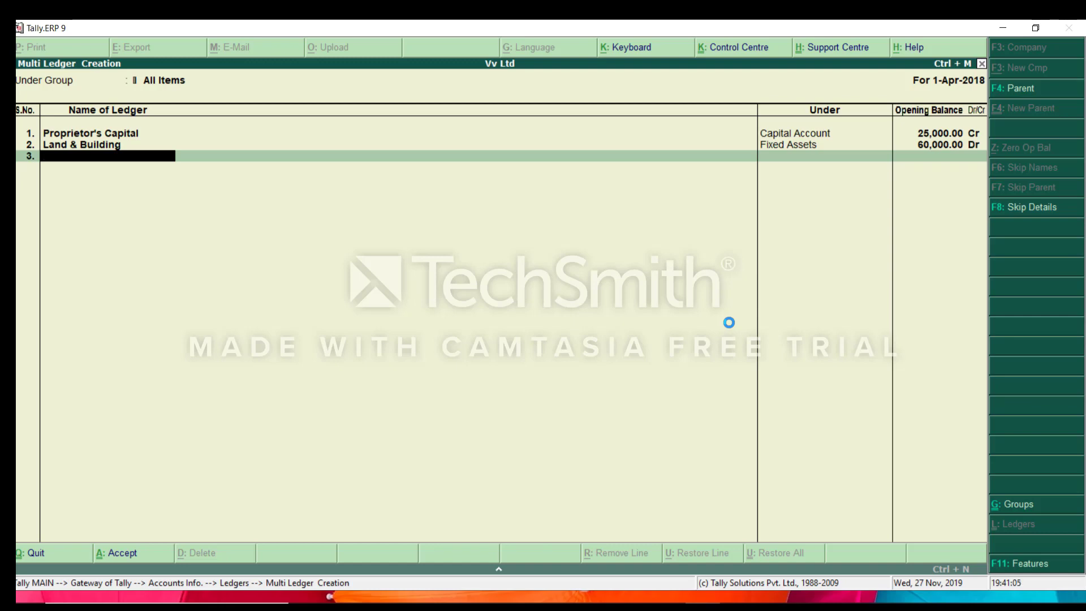
- Enter a third ledger named Lifestyle Shopping Store and place it under Sundry Debtors
text(Lifestyle Shopping)
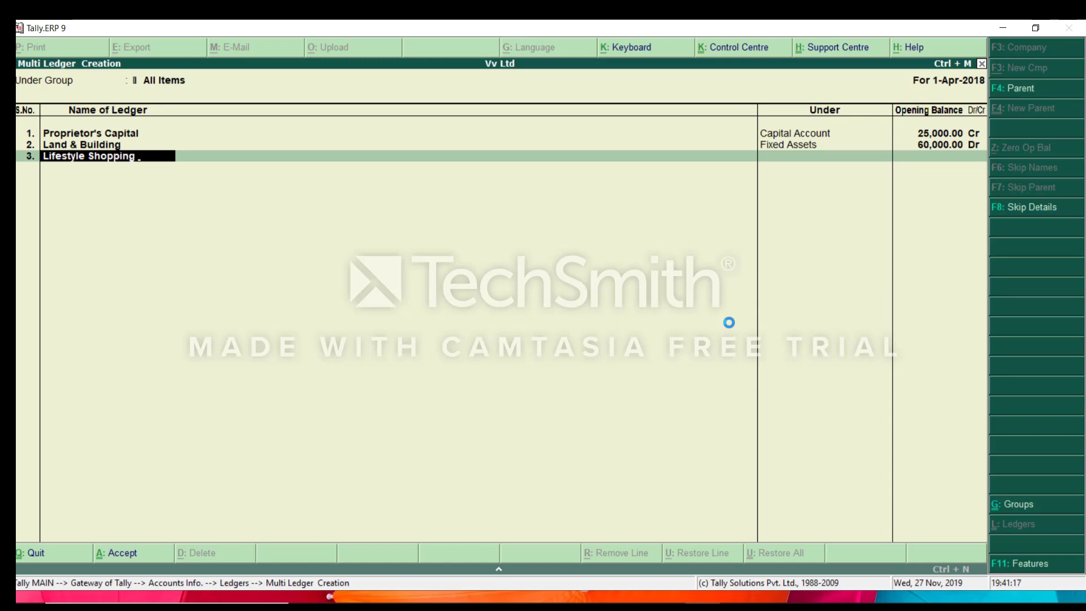
text( Store)
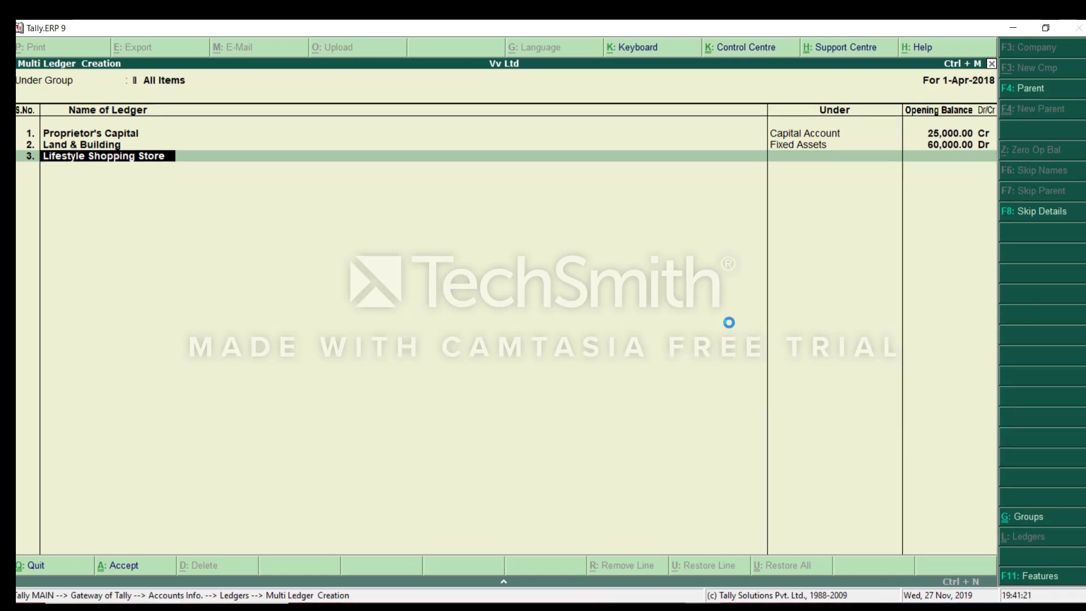
text(e)
key(BackSpace)
key(Return)
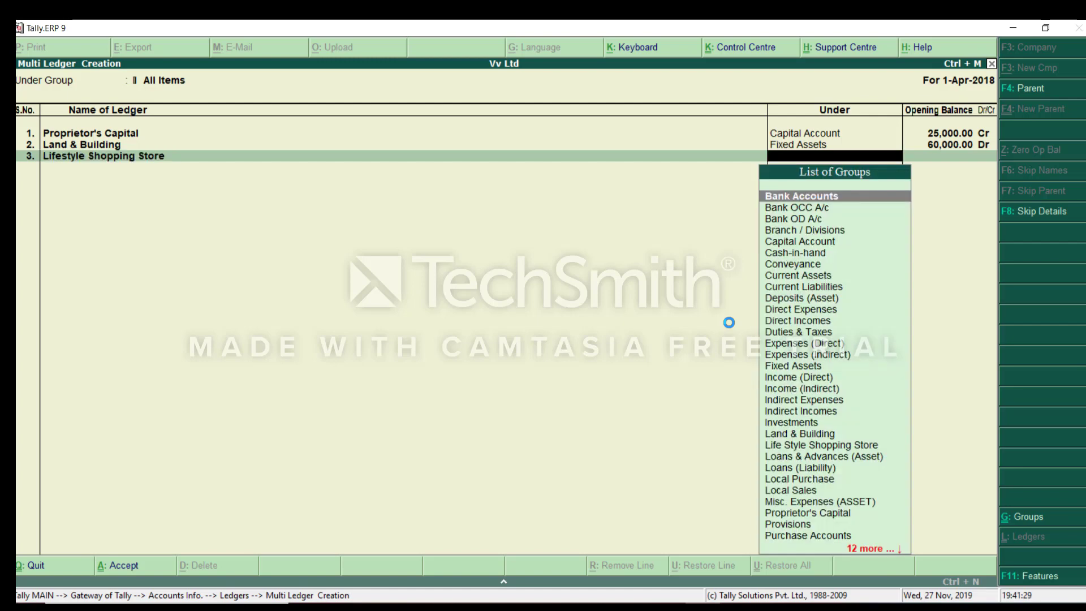
text(S)
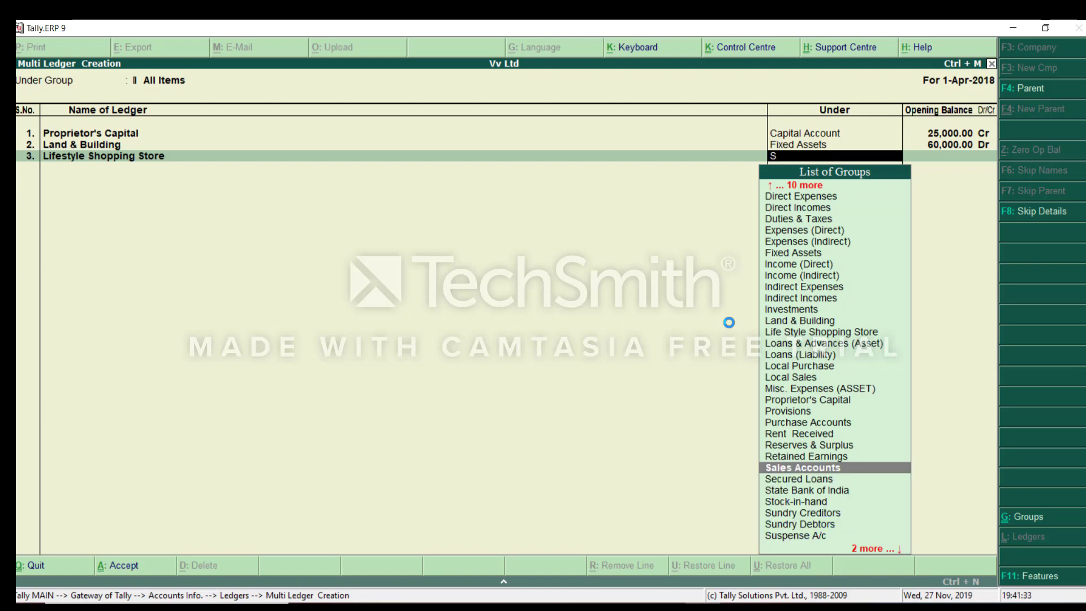
key(Down)
key(Down)
key(Down)
key(Down)
key(Down)
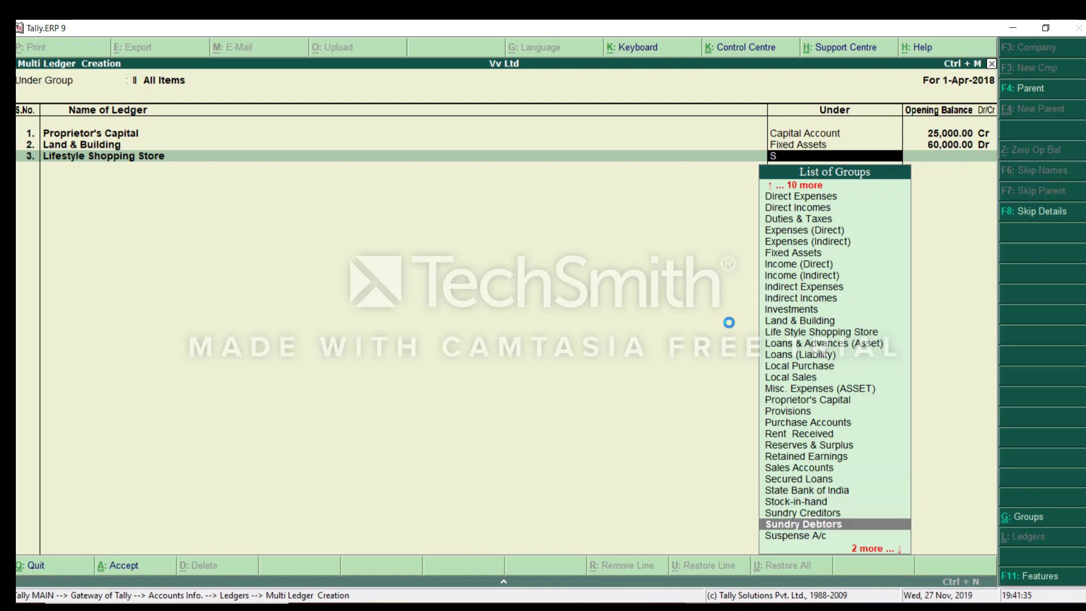
key(Return)
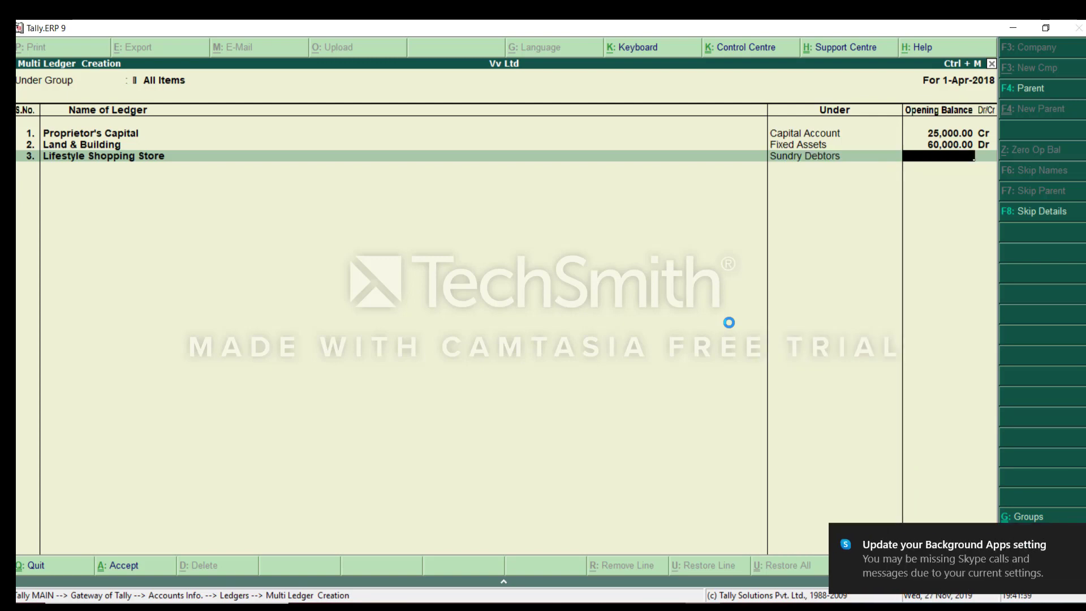
- Give Lifestyle Shopping Store an opening balance of 15,000 Dr, keeping the full amount On Account in its bill-wise breakup
text(15,000)
key(Return)
key(Return)
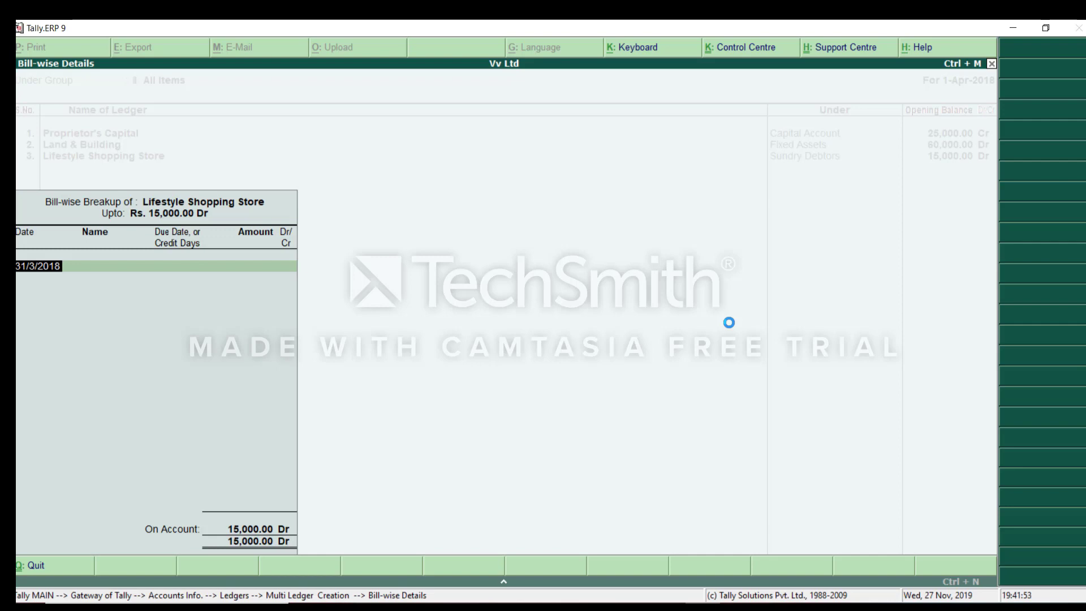
key(Return)
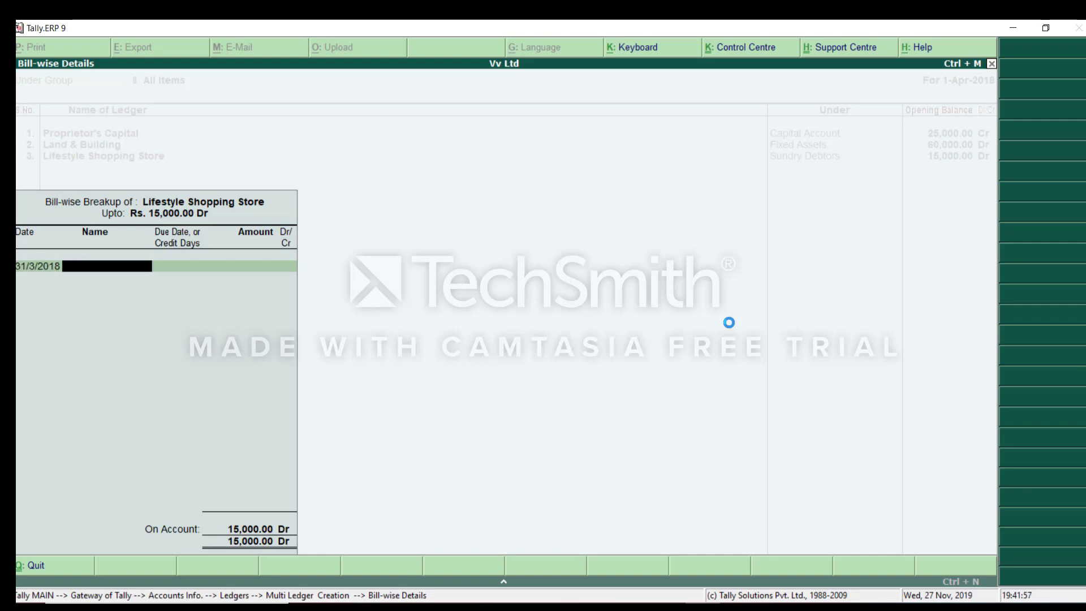
key(Return)
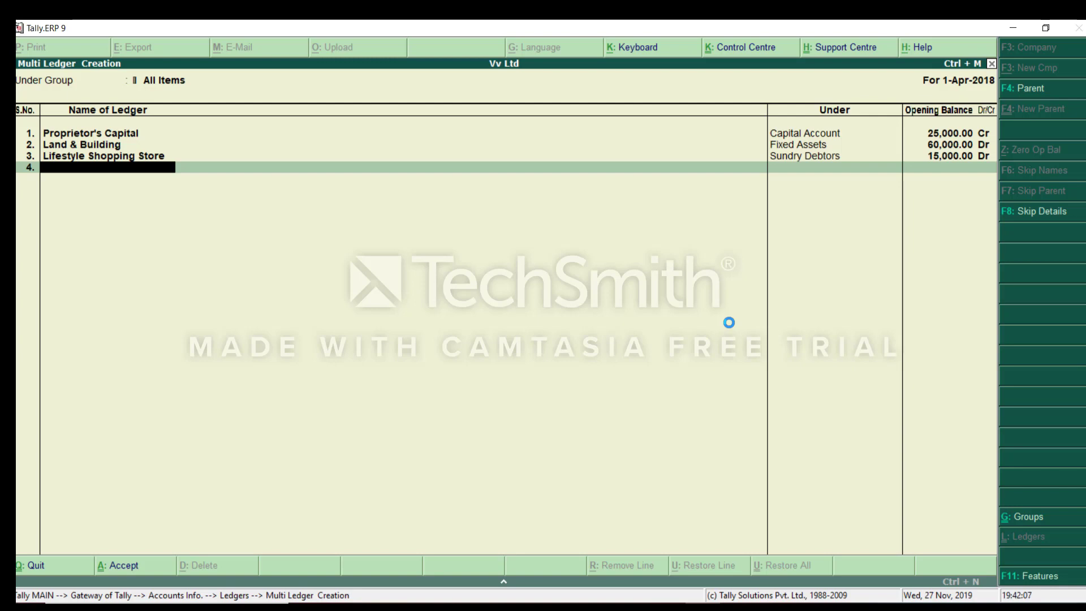
- Add a fourth ledger named XYZ Jewellary Shop under Sundry Creditors with opening balance 85,000 Cr, kept entirely On Account
text(XYZ Jewellary Shop)
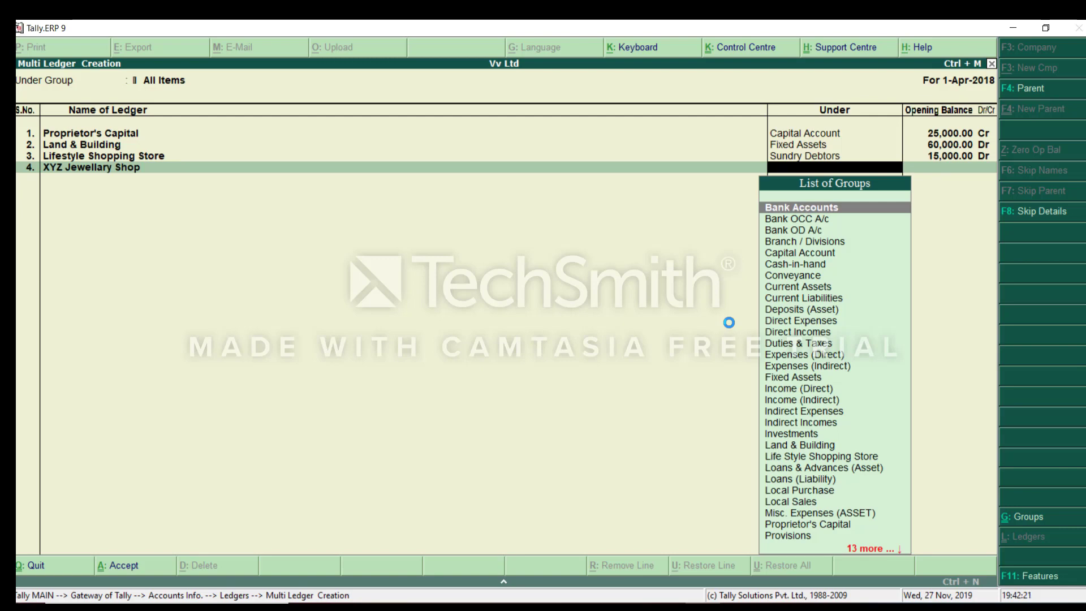
text(Su)
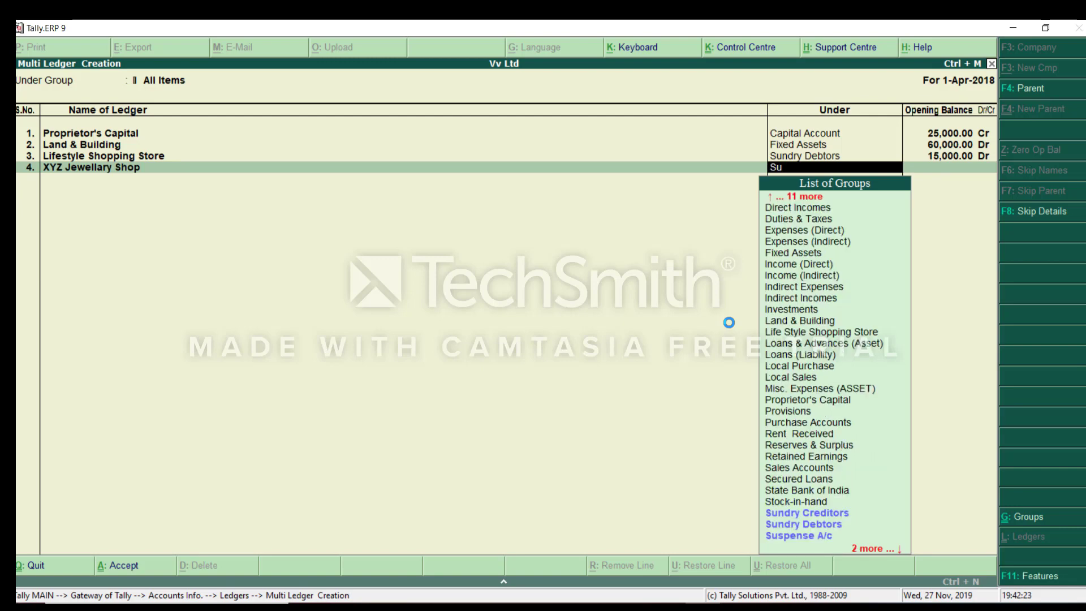
key(Return)
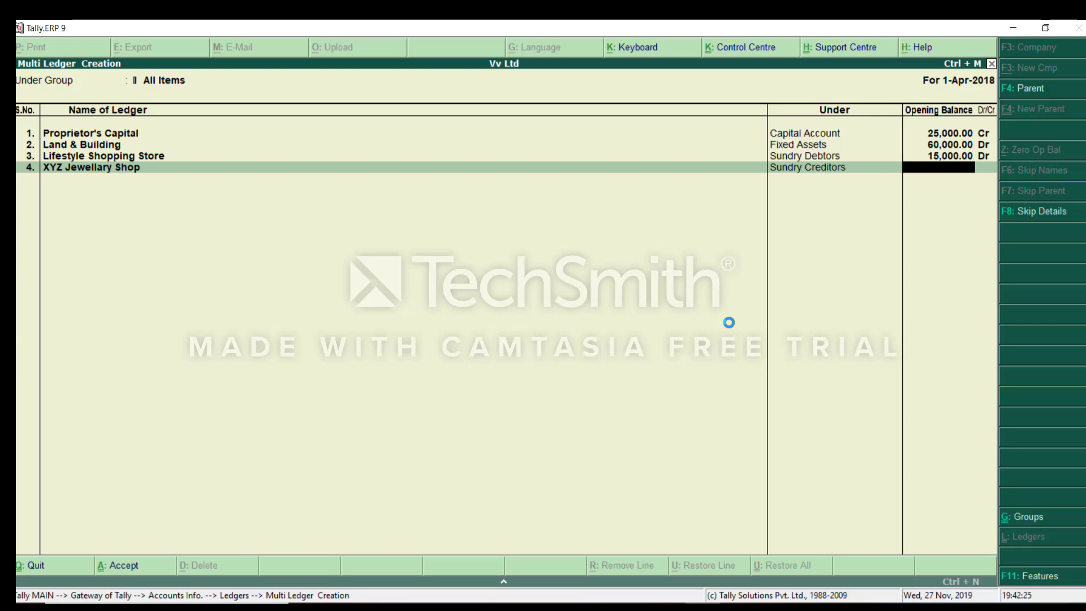
text(85,000)
key(Return)
key(Return)
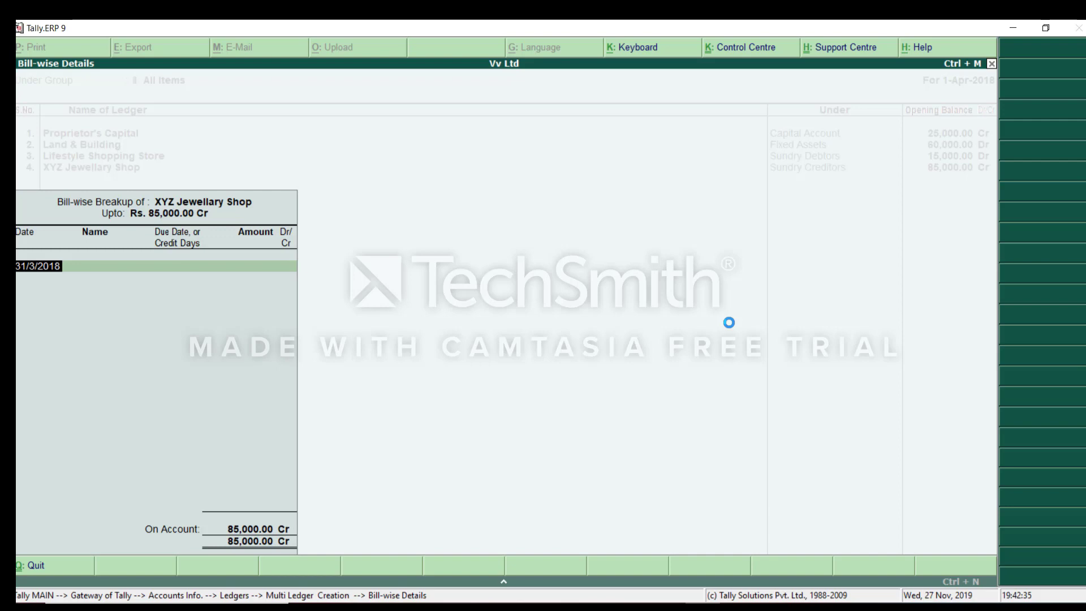
key(Return)
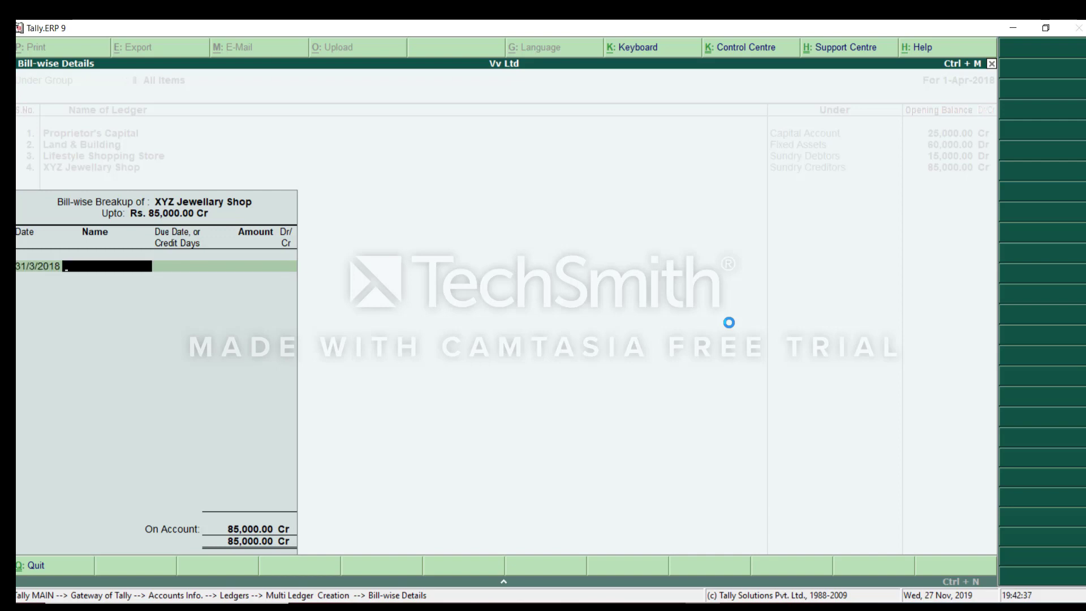
key(Return)
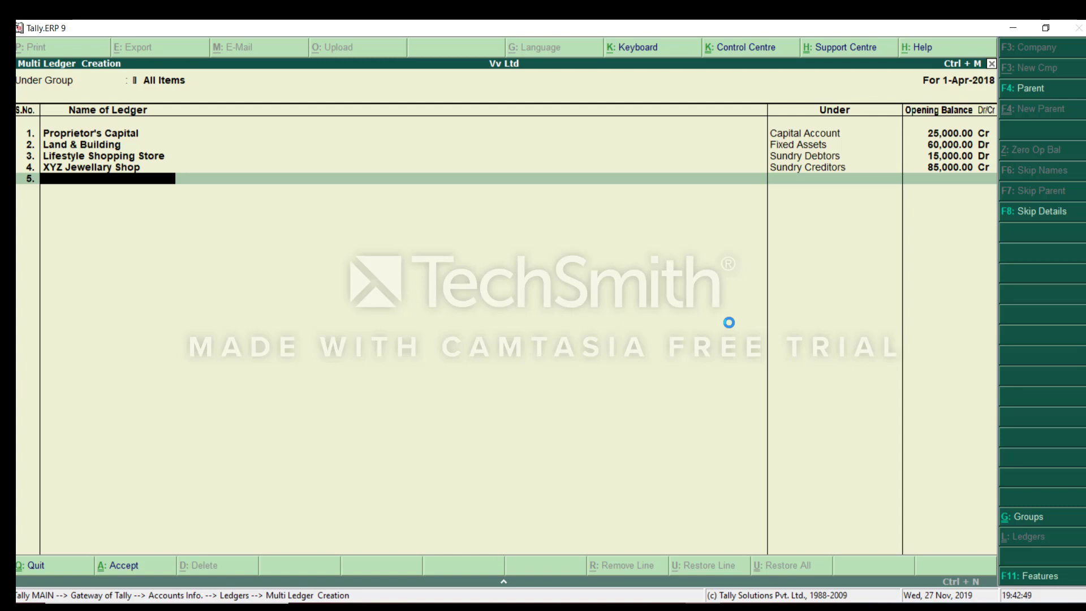
- Add a fifth ledger named State Bank of India under Bank Accounts with opening balance 35,000 Dr, and save the ledger batch
text(State Bank of India)
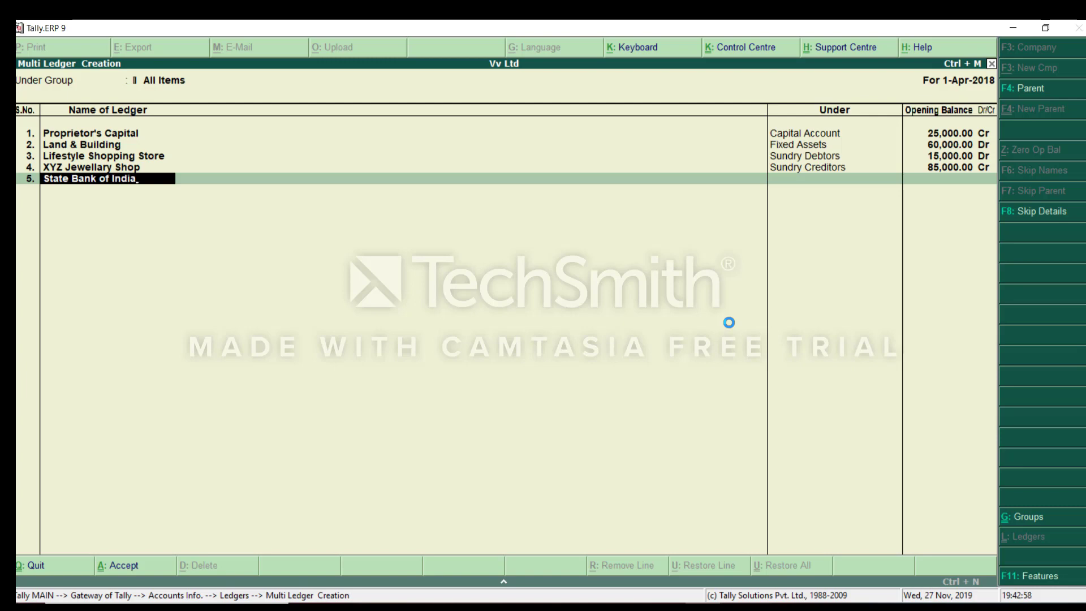
key(Return)
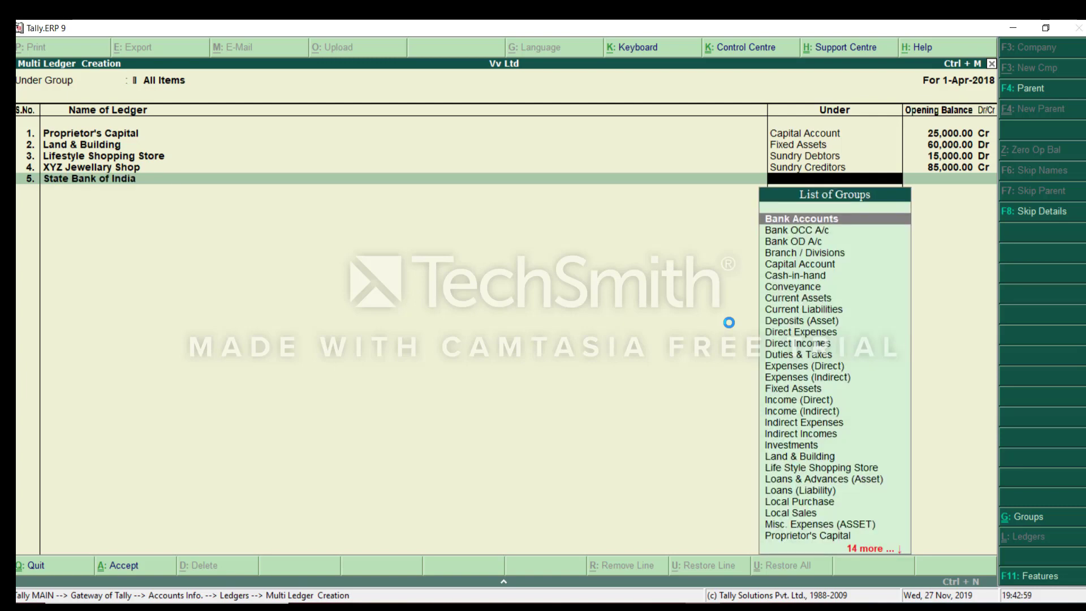
text(B)
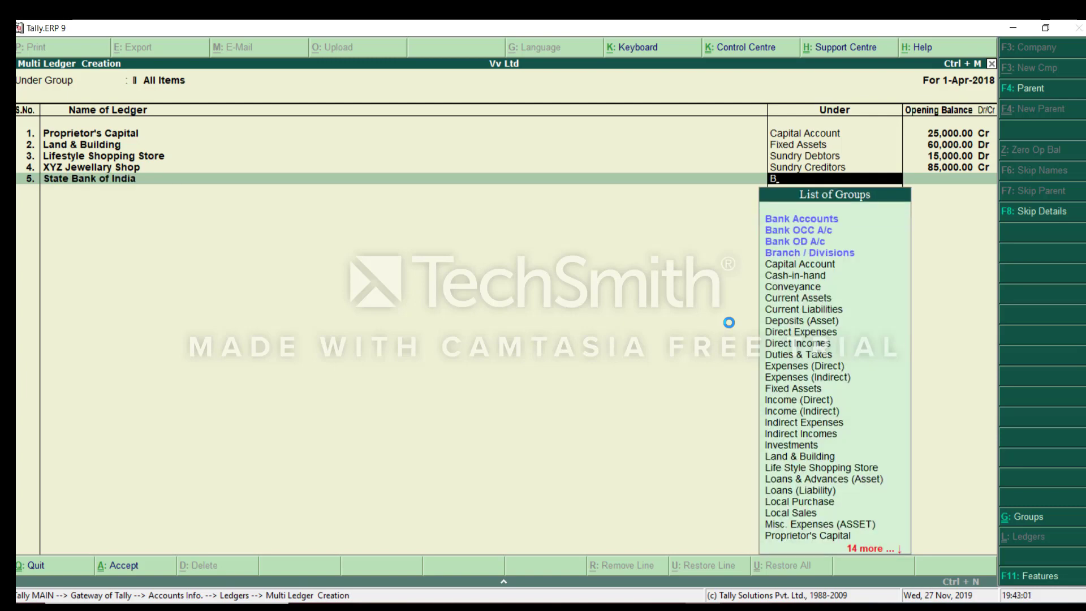
key(Down)
key(Return)
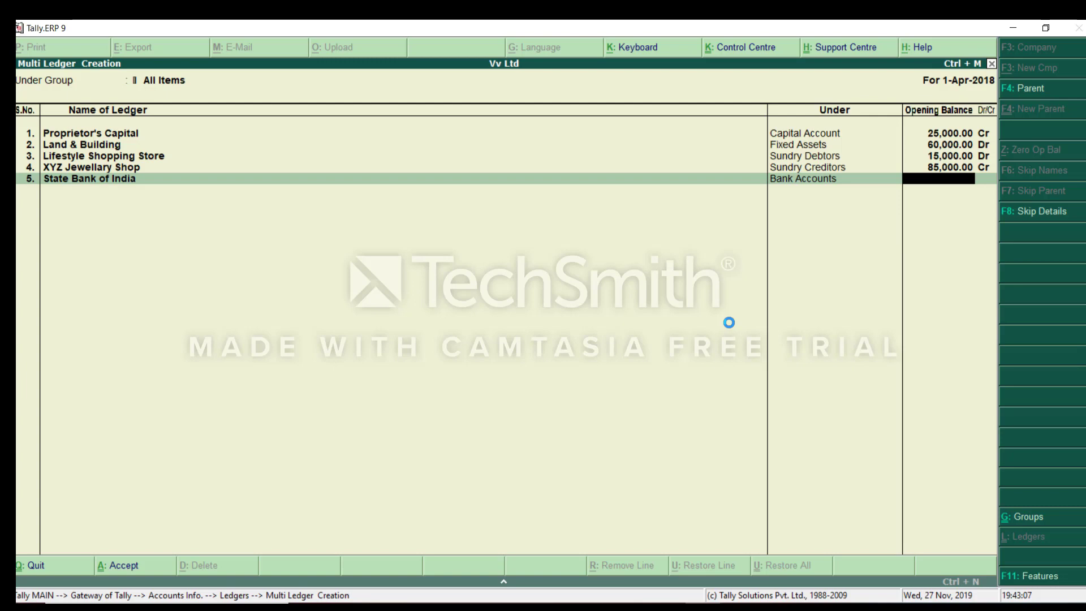
text(35,000)
key(Return)
key(Return)
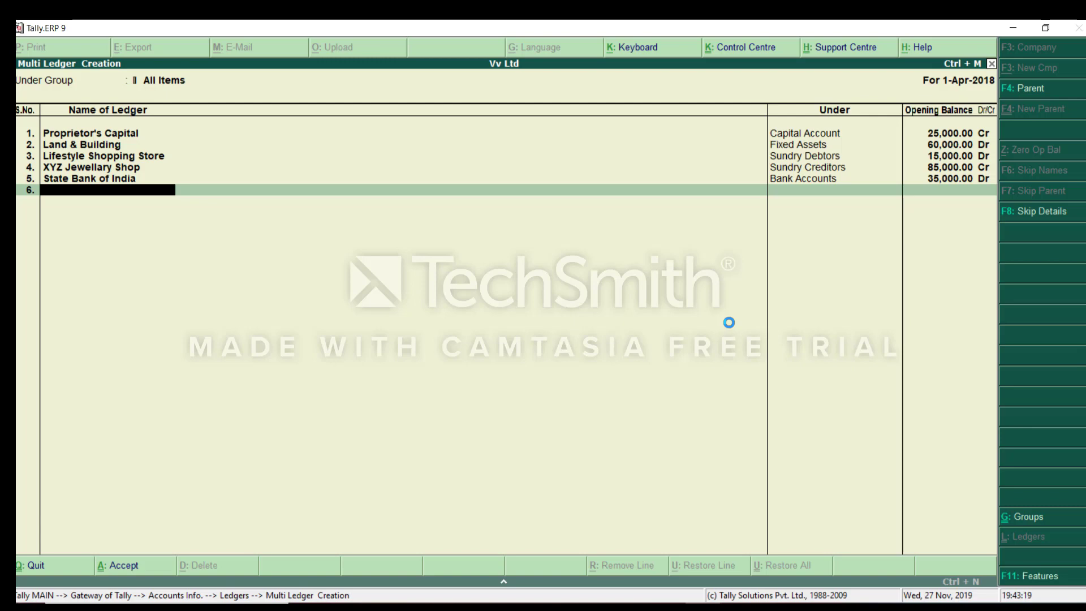
key(Return)
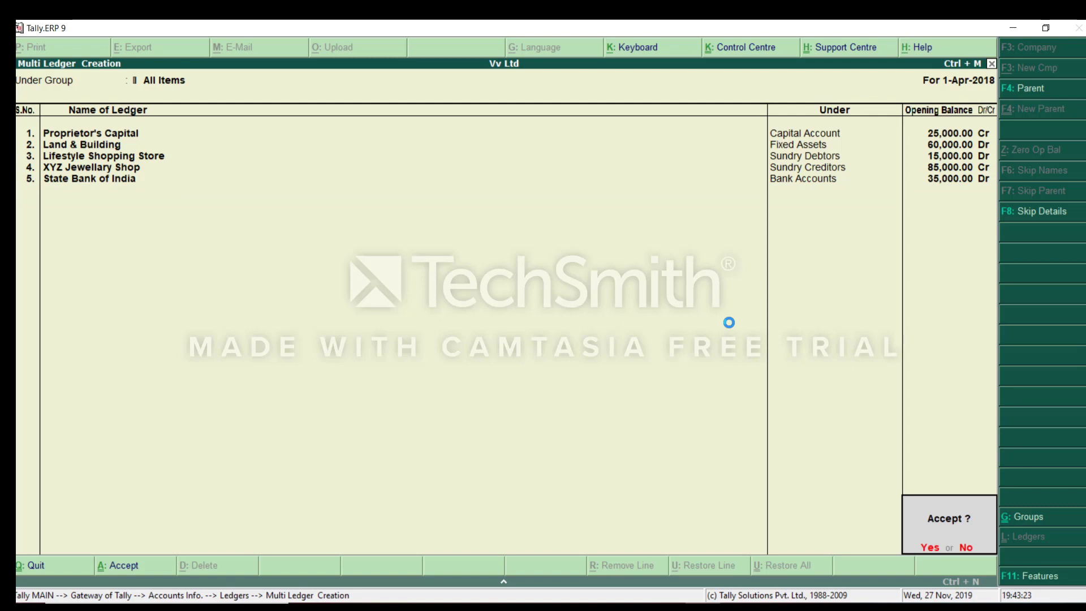
key(y)
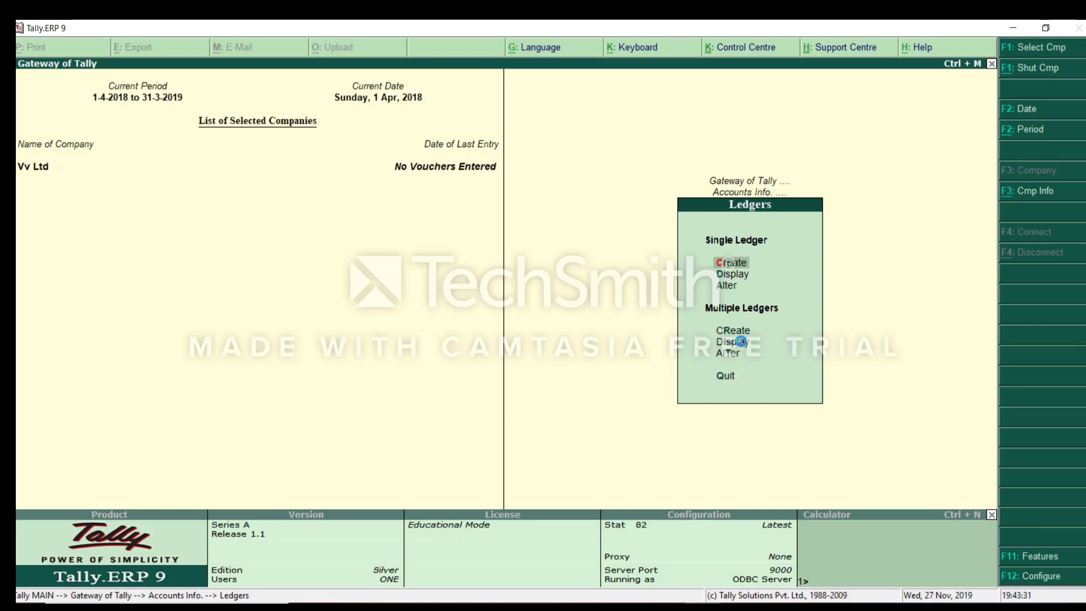
- Display the multiple-ledger list for All Items to review the ledgers' parent groups and opening balances, and return to the Ledgers menu
click(737, 341)
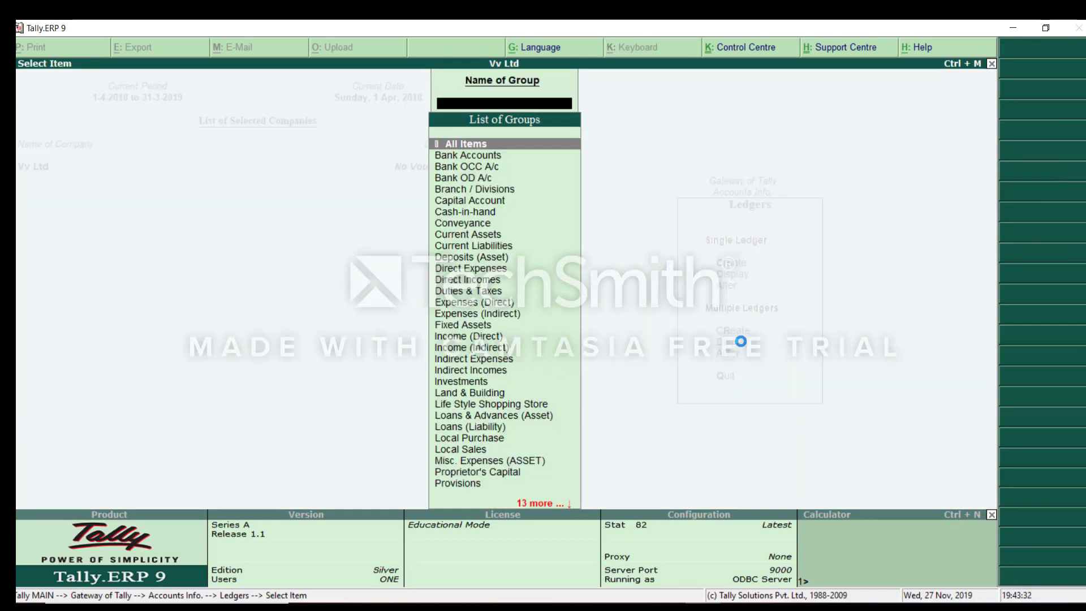
click(473, 145)
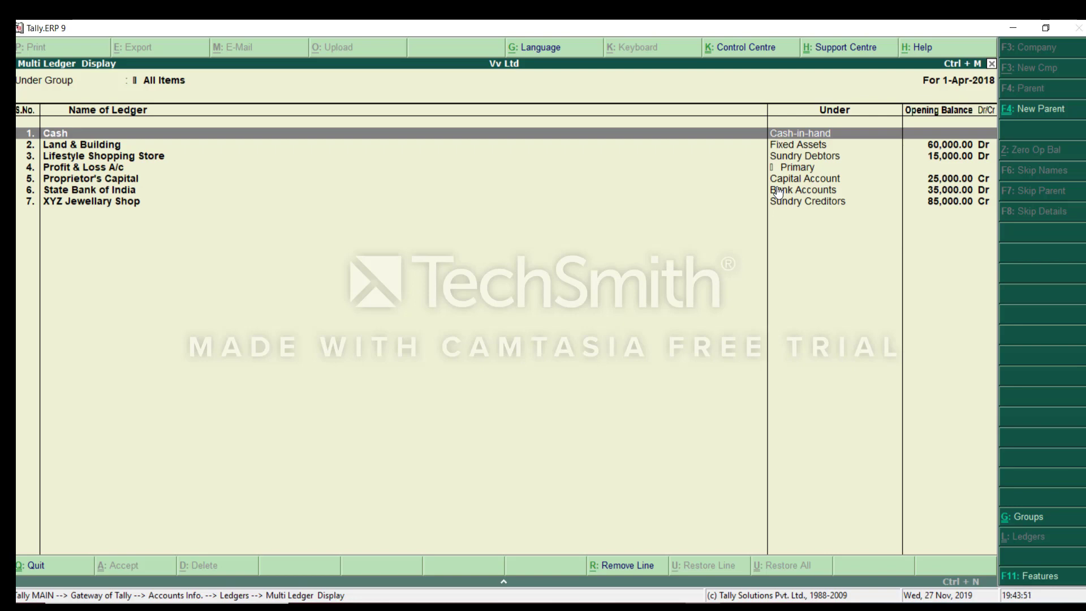
key(Escape)
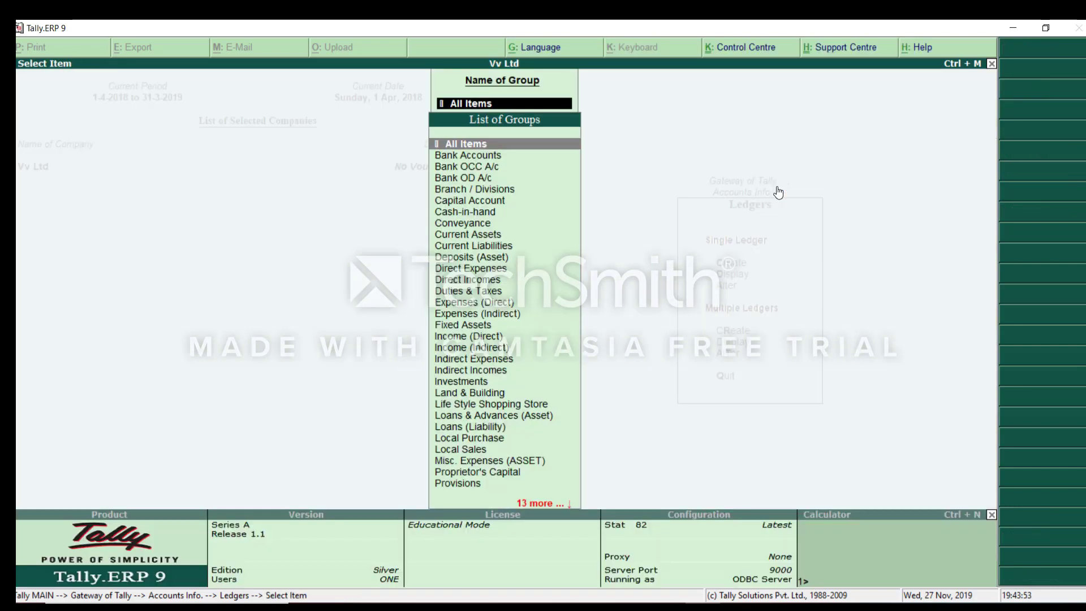
key(Escape)
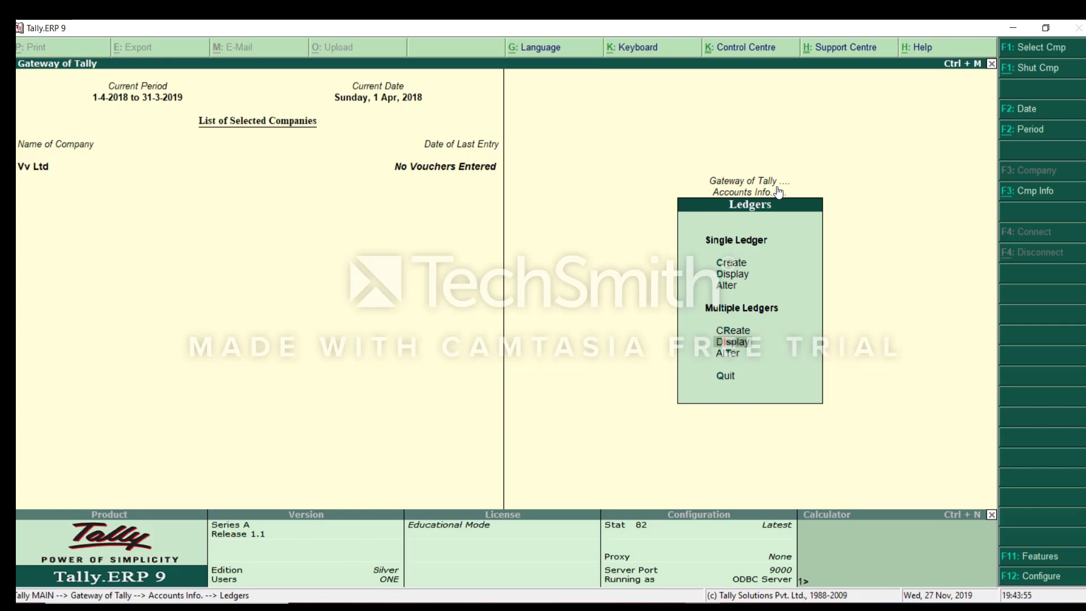
- Open all ledgers in multiple-ledger alteration and go through every entry from Cash to XYZ Jewellary Shop, accepting the existing values
click(731, 352)
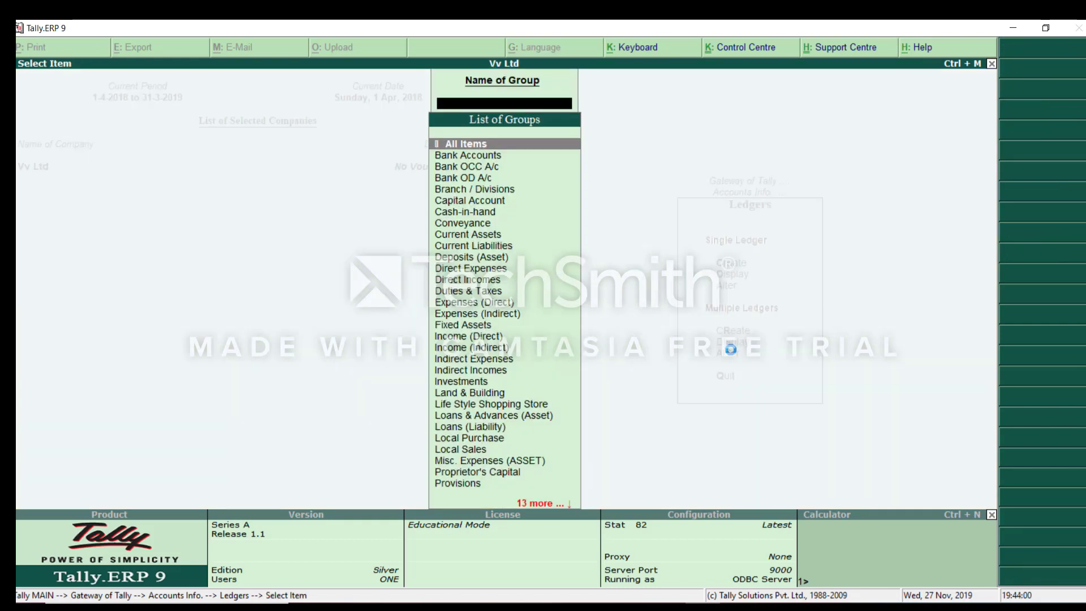
click(494, 144)
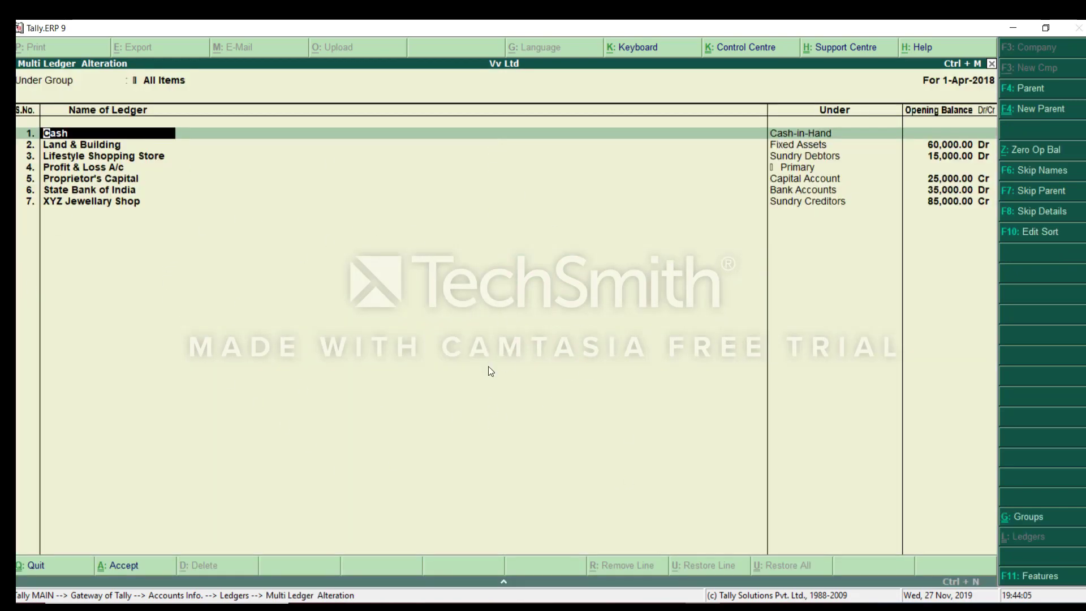
key(Return)
key(Return)
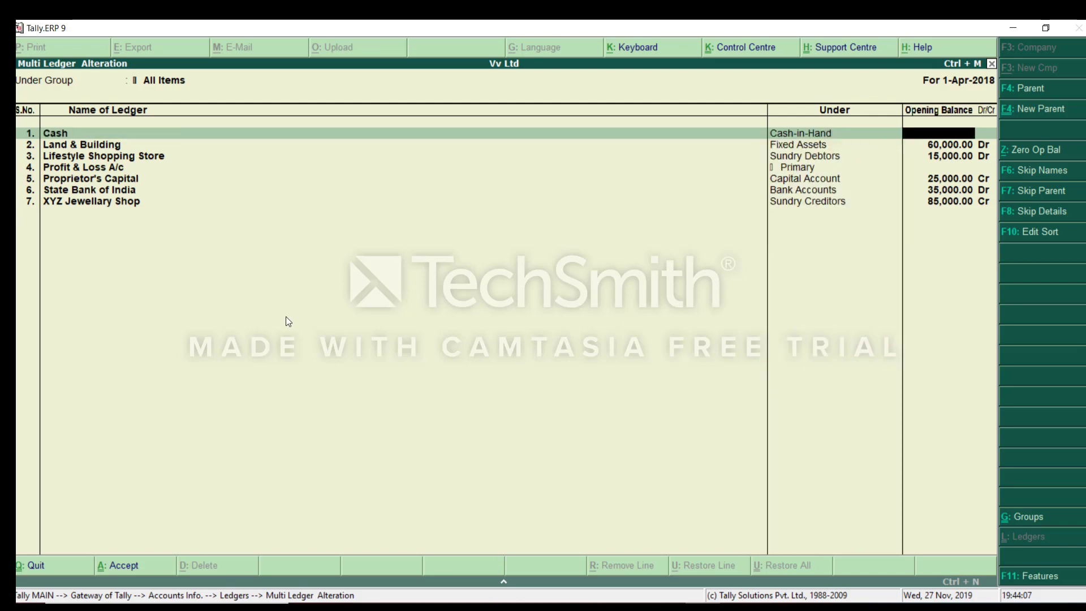
key(Return)
key(Return)
key(Return)
key(Return)
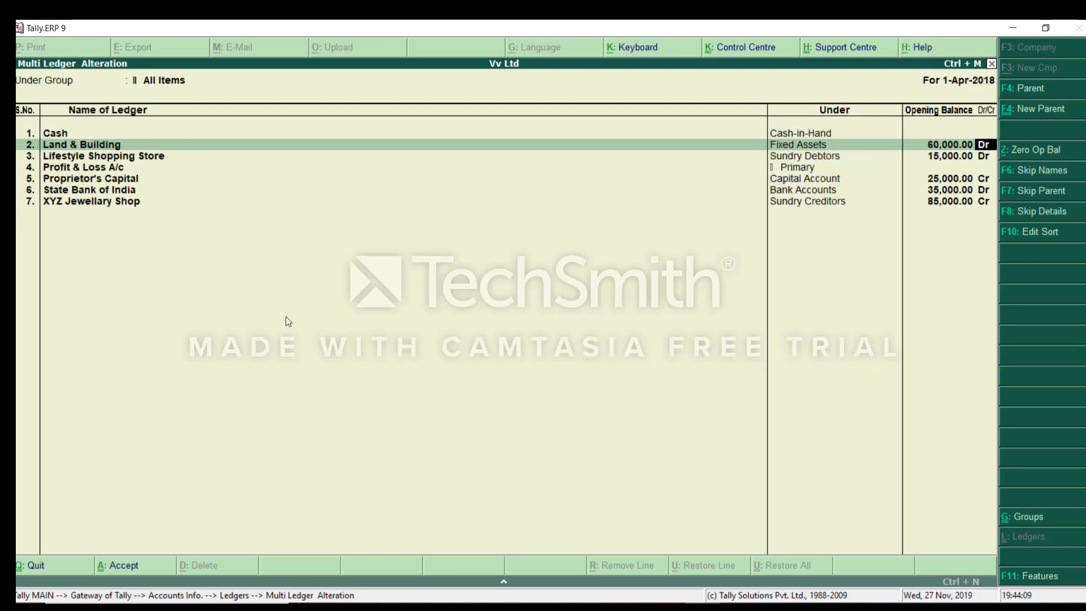
key(Return)
key(Return)
key(Return)
key(Return)
key(Return)
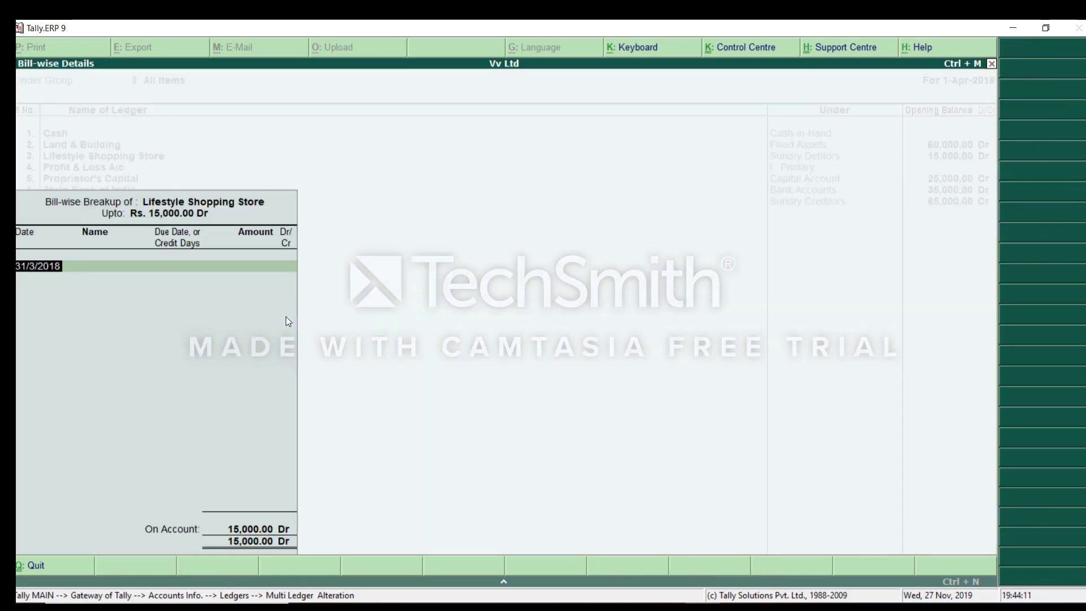
key(Return)
key(Return)
key(Return)
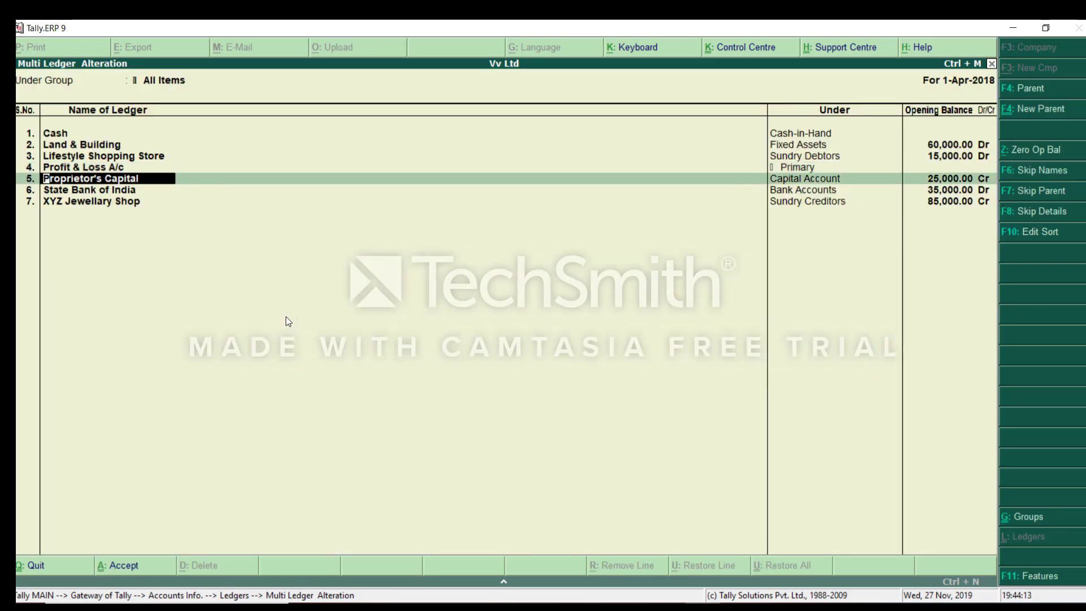
key(Return)
key(Return)
key(Return)
key(Return)
key(Return)
key(Return)
key(Return)
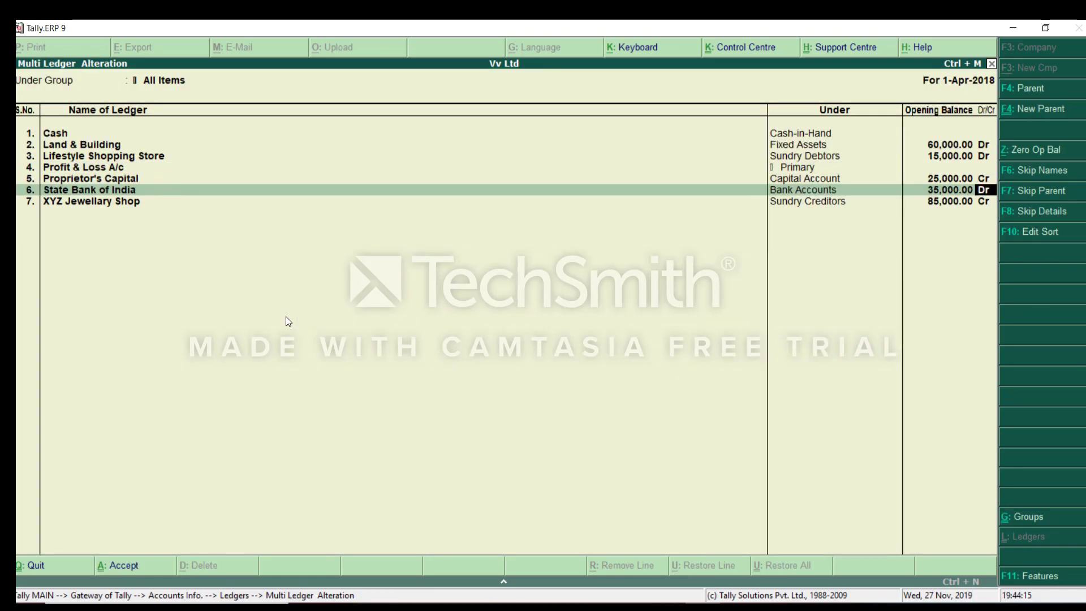
key(Return)
key(Return)
key(Return)
key(Return)
key(Return)
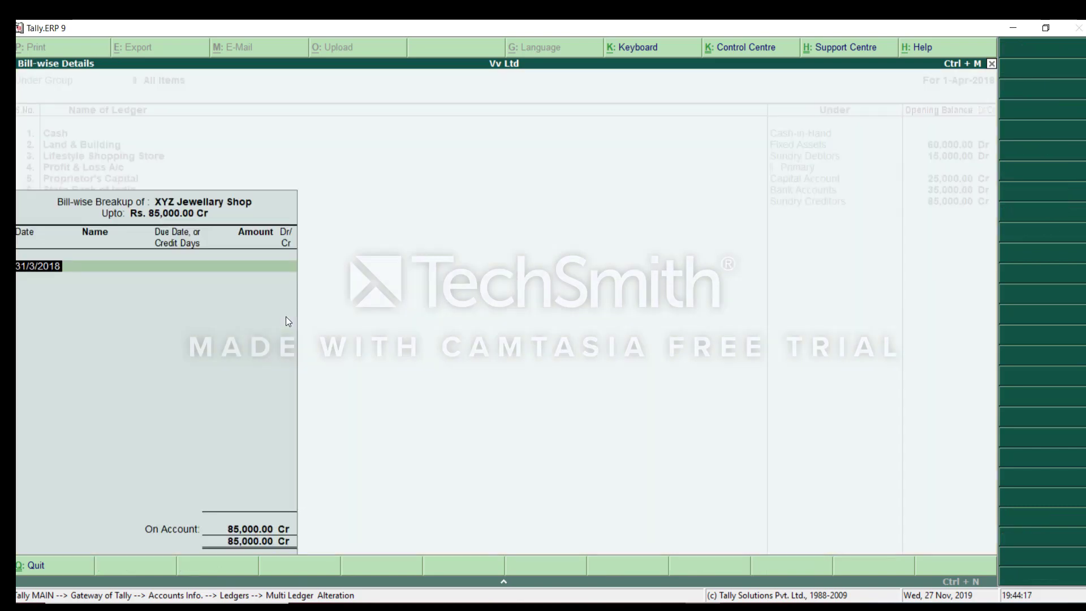
key(Return)
key(Return)
key(Return)
key(Return)
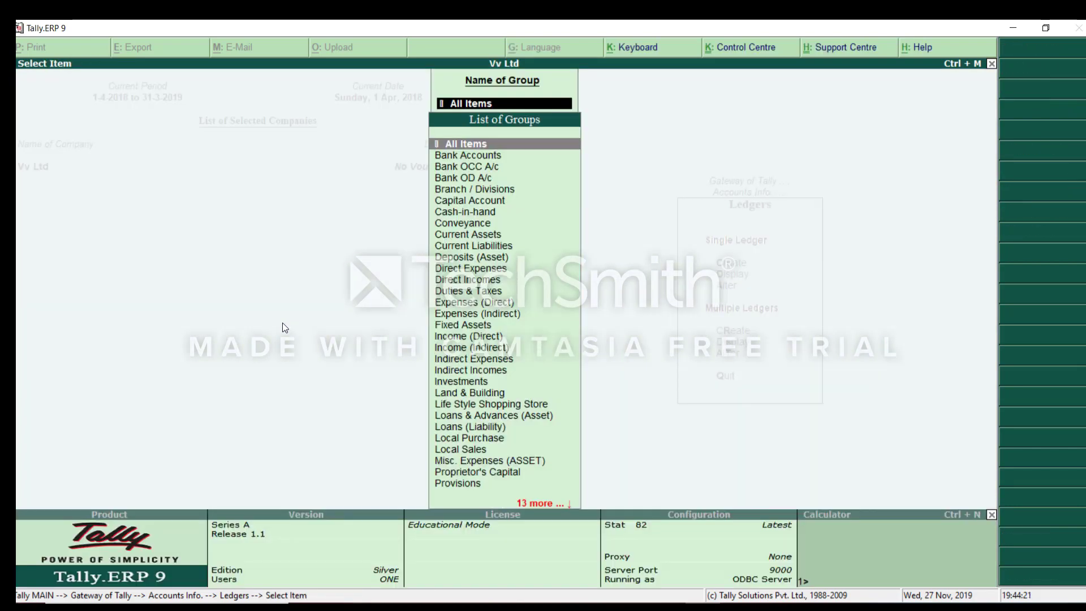
key(Return)
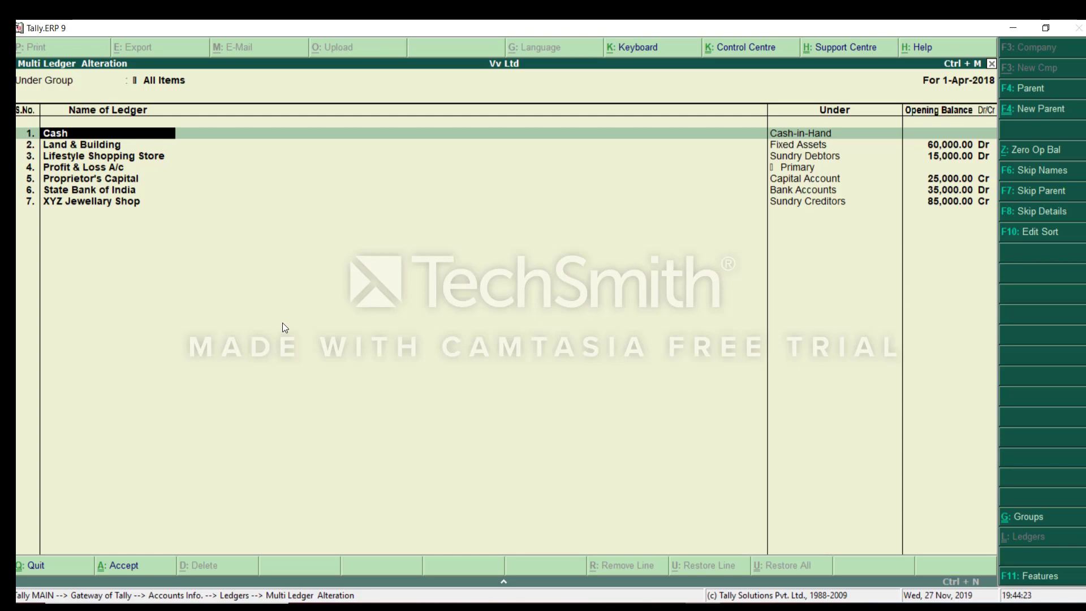
key(BackSpace)
key(Escape)
key(y)
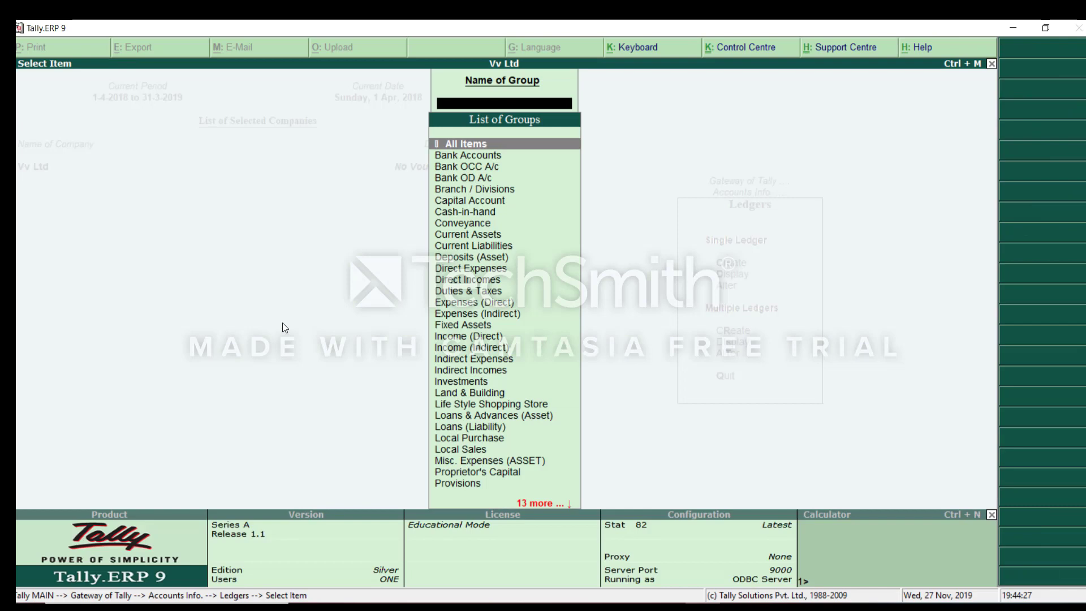
key(Escape)
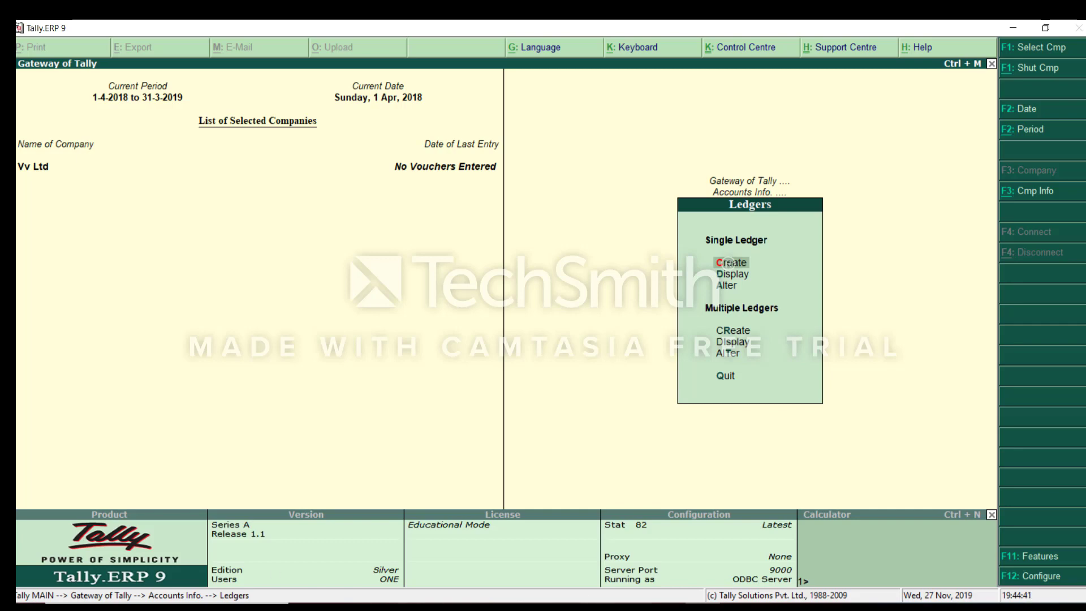
key(F10)
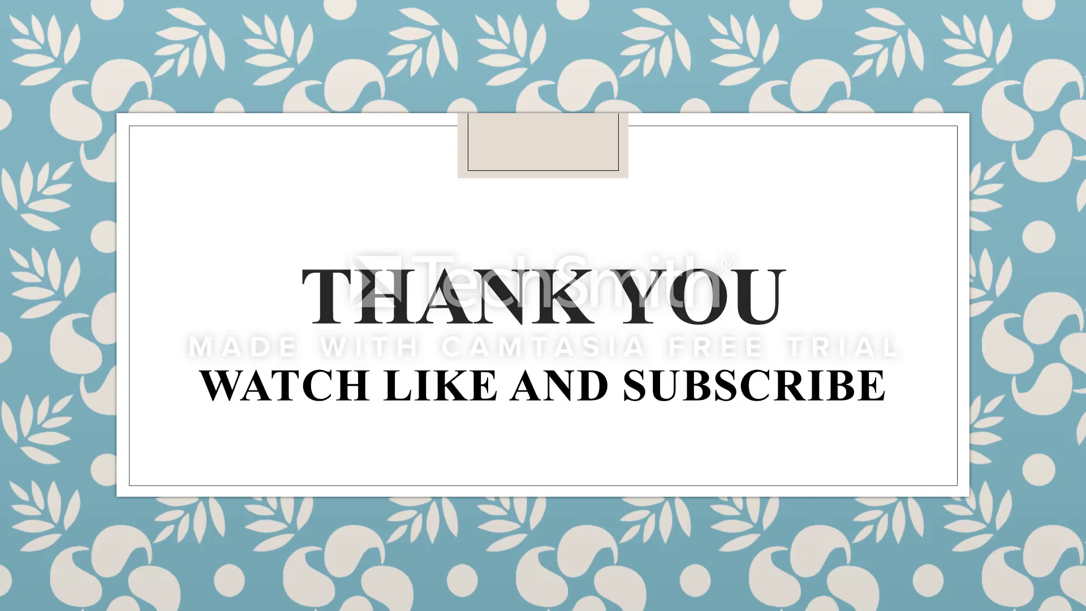